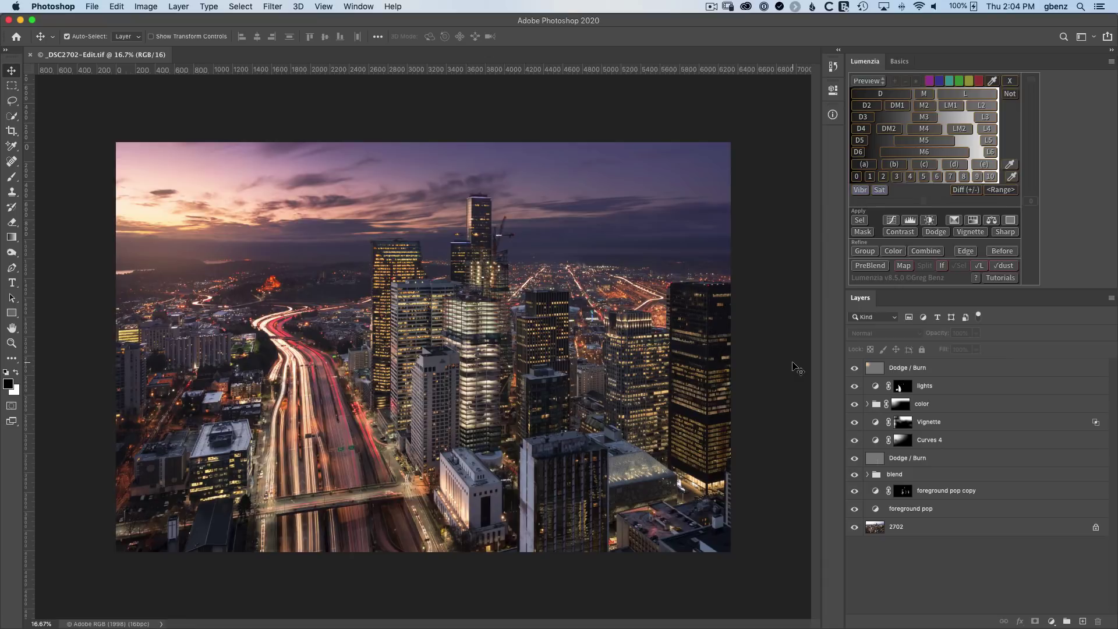
- Select all layers from the top Dodge / Burn layer down to layer 2702 and show the Filter menu
click(903, 368)
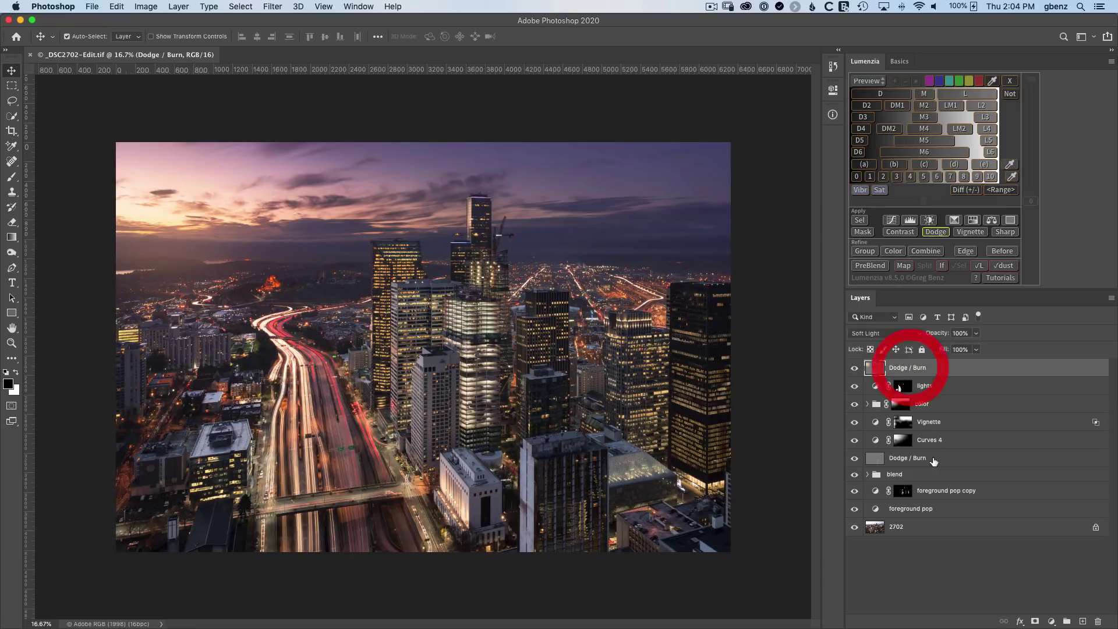
shift+click(932, 531)
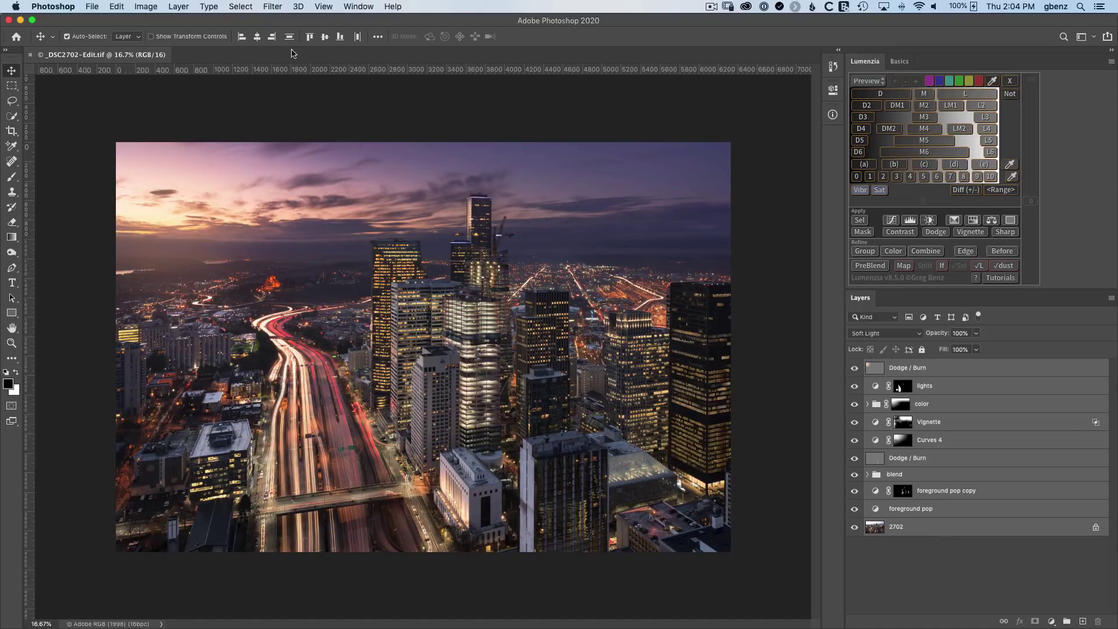
click(274, 7)
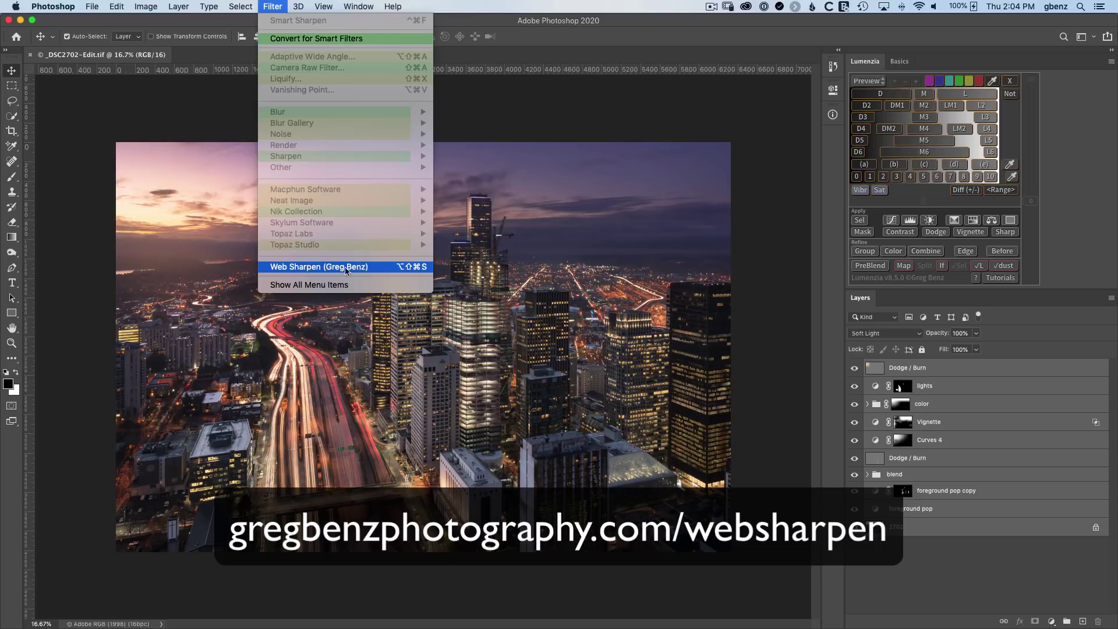
- Launch Web Sharpen (Greg Benz) and move its dialog off the image
click(394, 266)
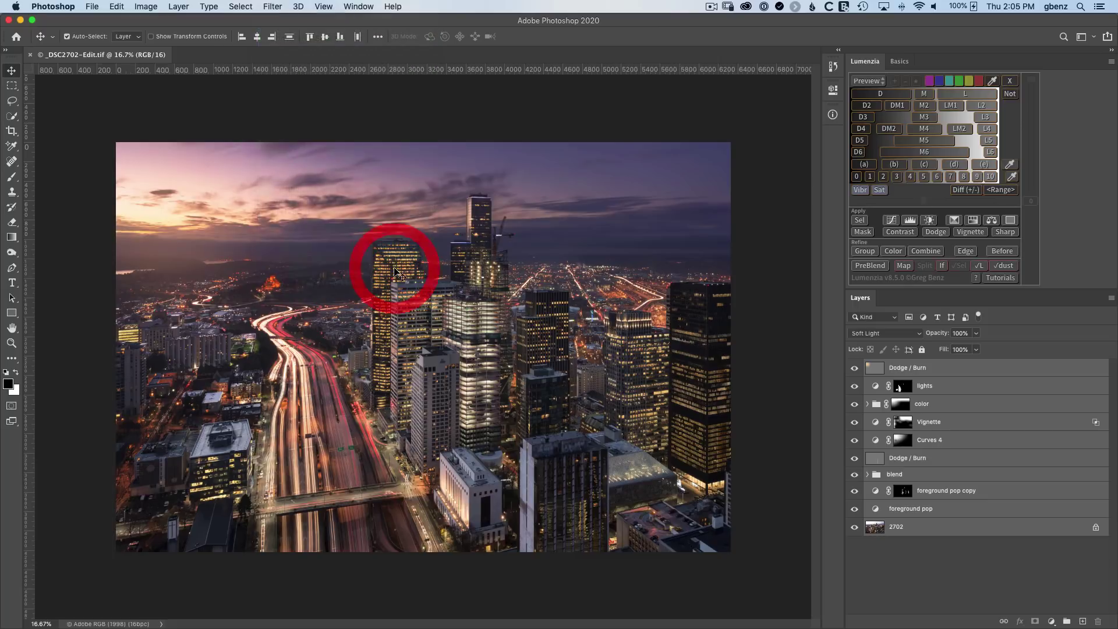
drag(500, 221, 575, 227)
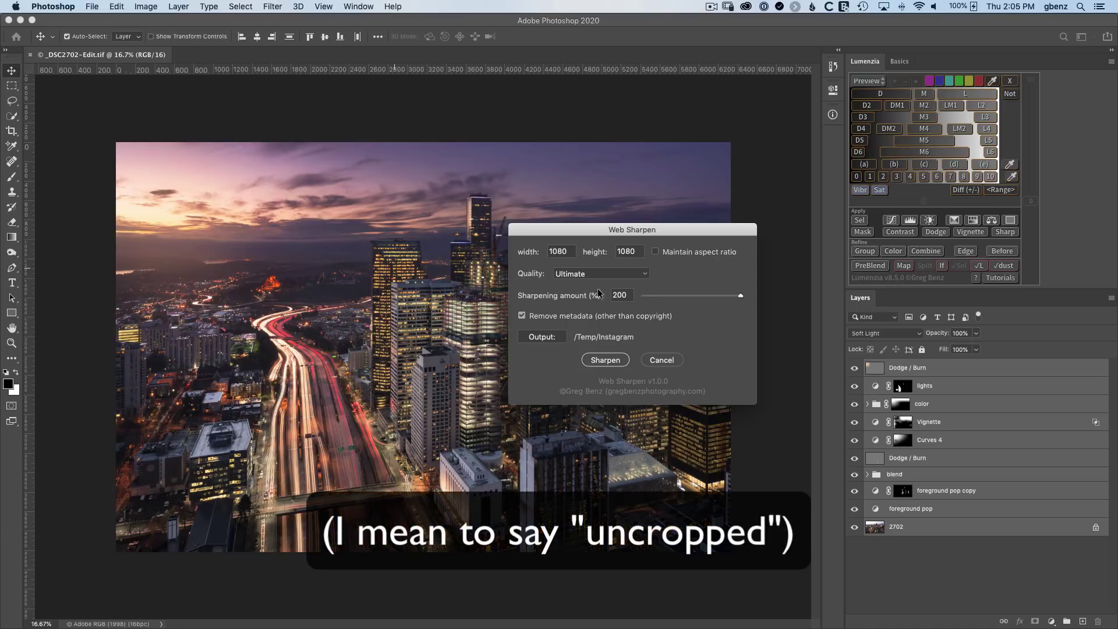
- Keep the aspect ratio so the output becomes 1080×720, with Ultimate quality
click(655, 251)
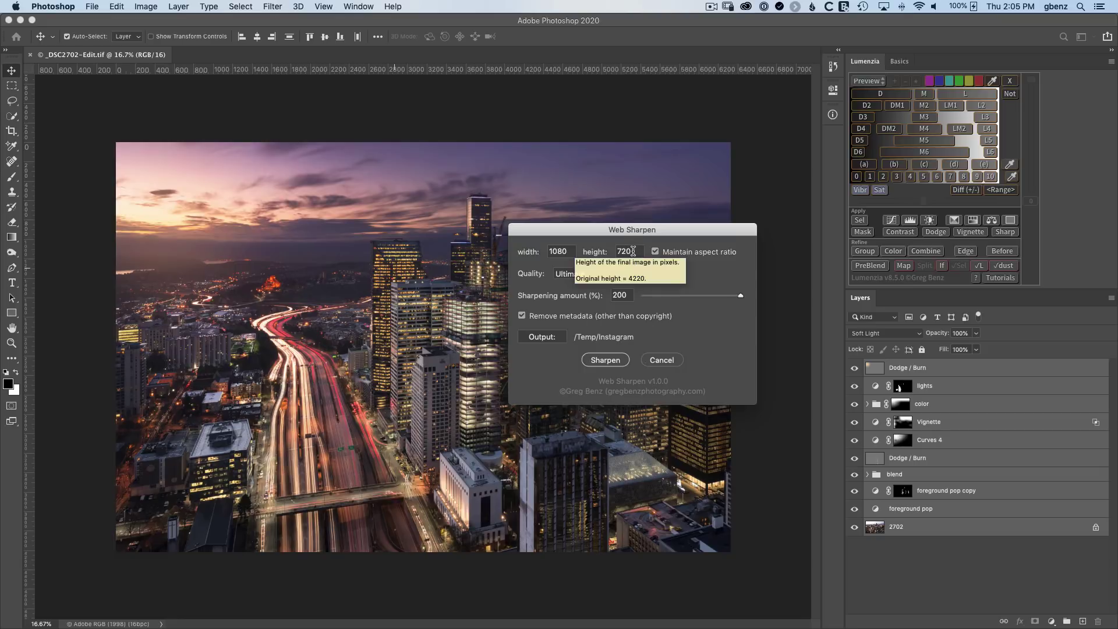
mouse_move(565, 251)
click(582, 274)
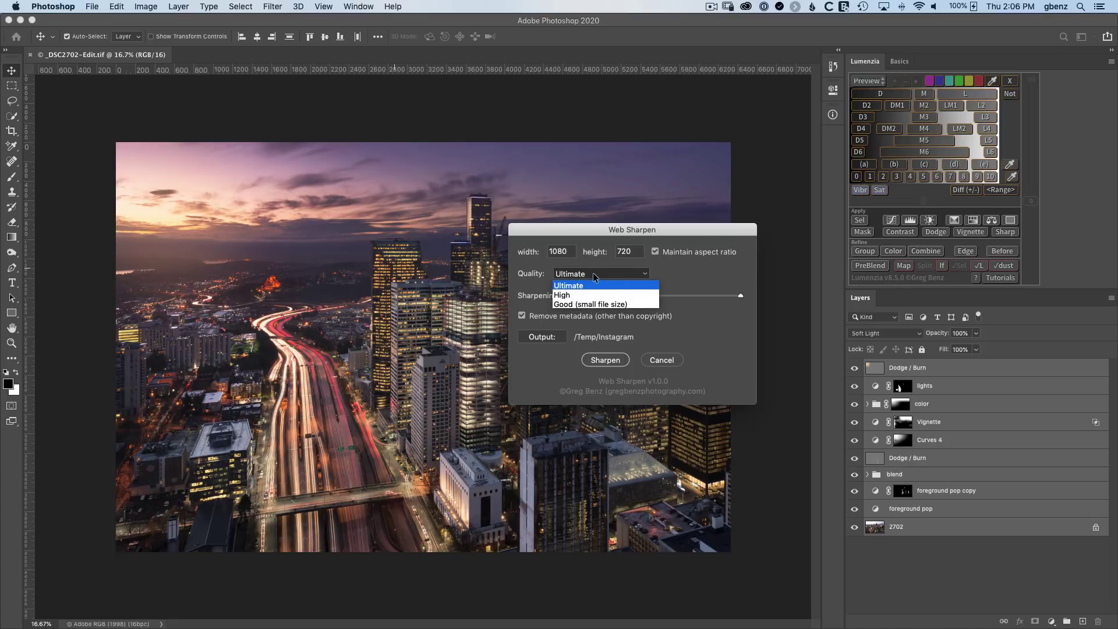
click(595, 284)
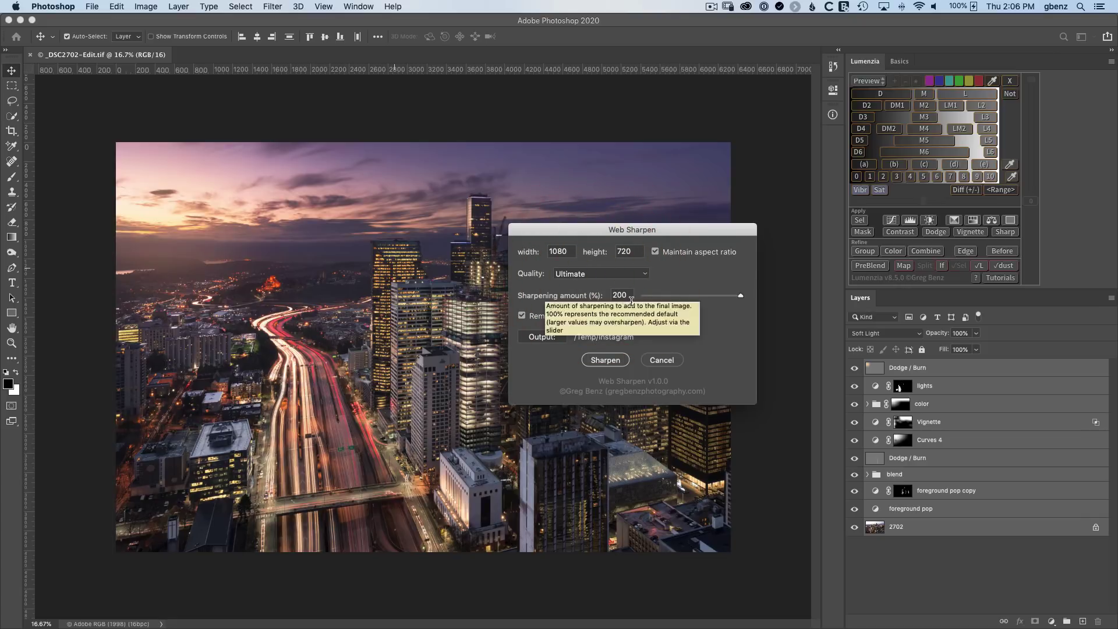
- Set the sharpening amount to 100% and leave Remove metadata checked
click(692, 295)
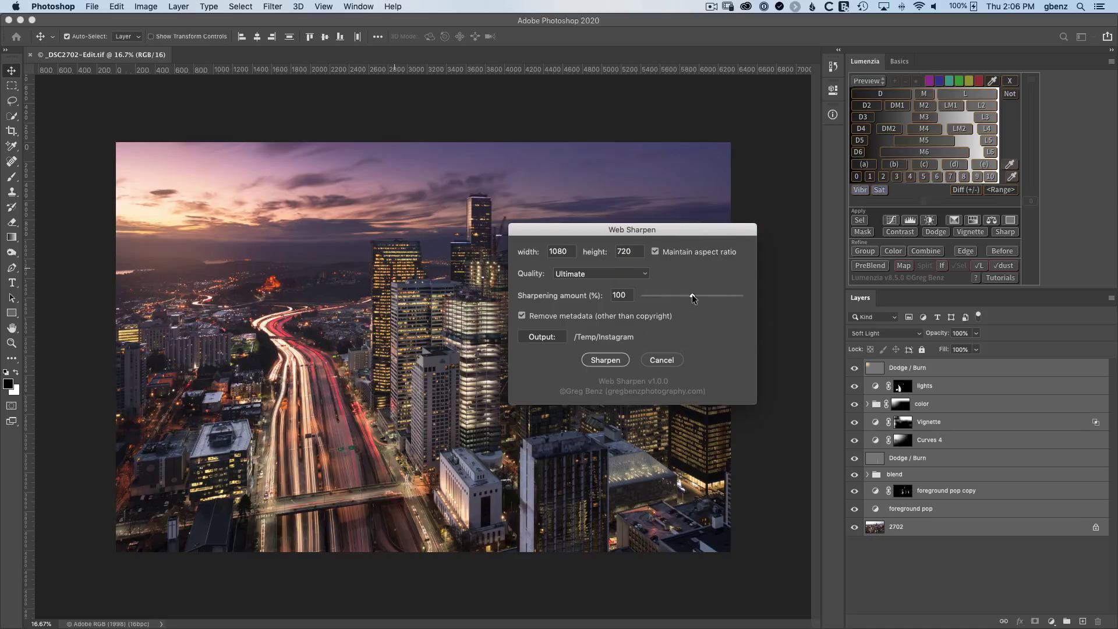
drag(692, 295, 644, 298)
drag(741, 296, 693, 296)
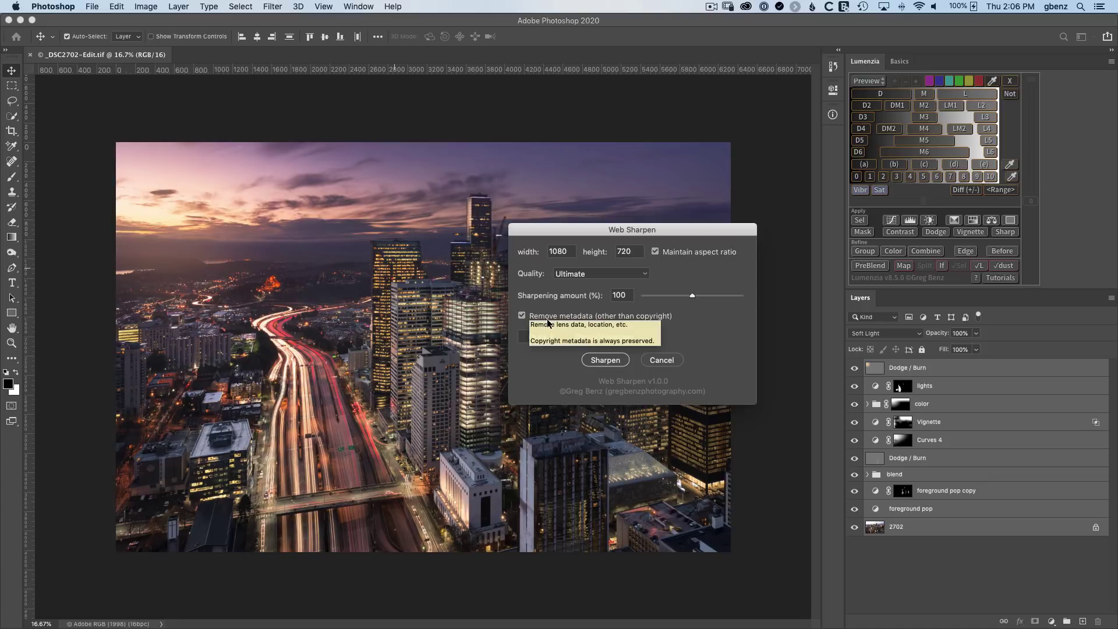
click(522, 316)
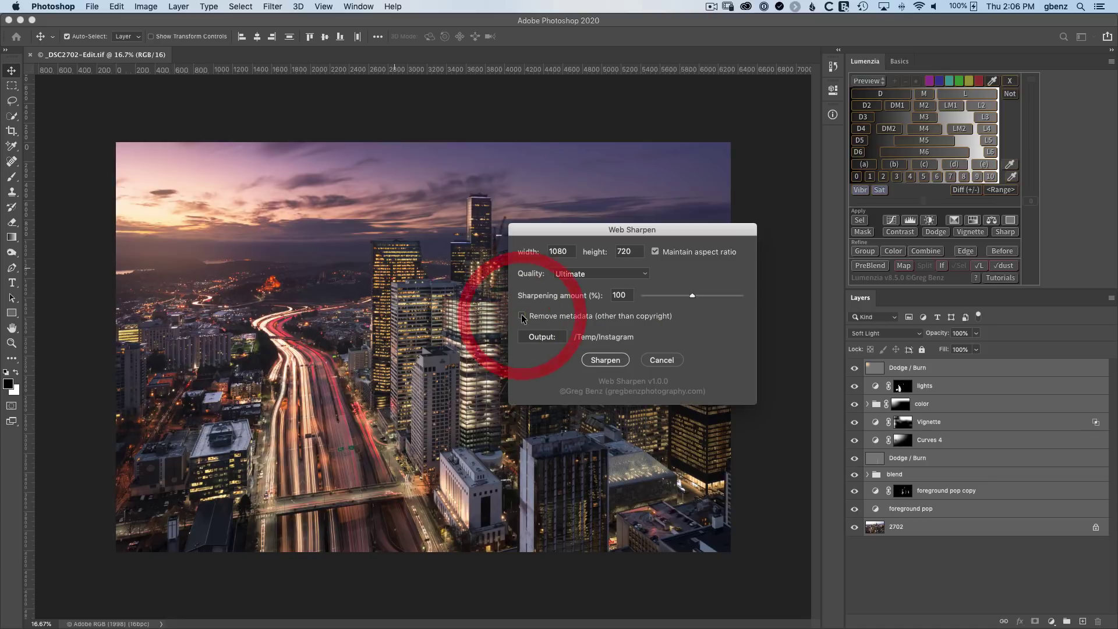
click(522, 315)
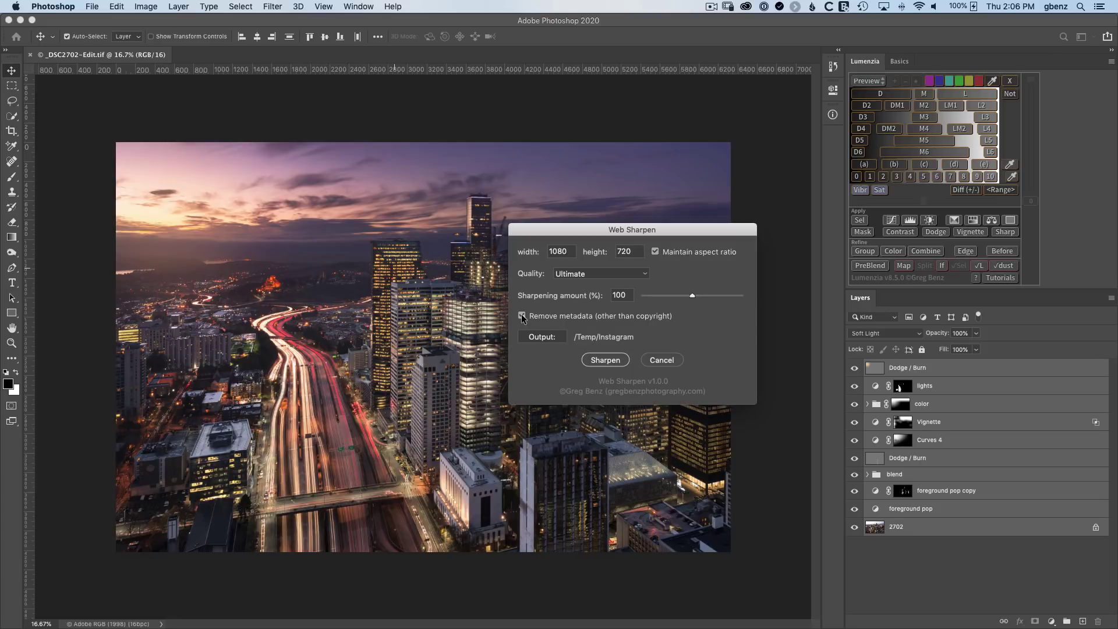
- Export to the Instagram folder as a new unique file, _DSC2702-Edit-web720x1080U100.jpg
click(549, 337)
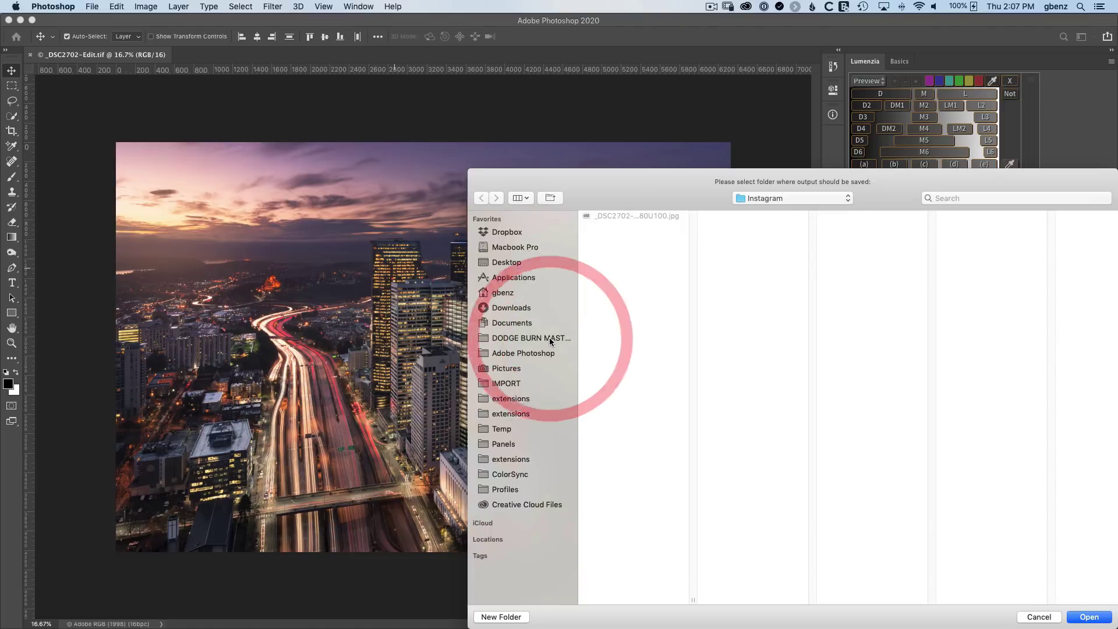
click(763, 199)
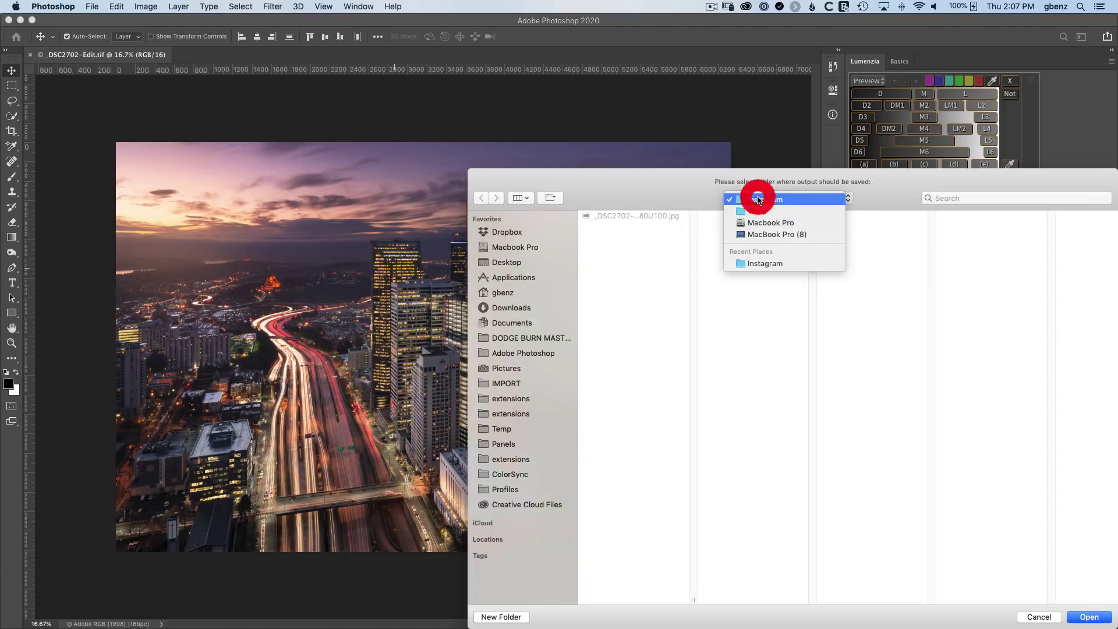
click(763, 199)
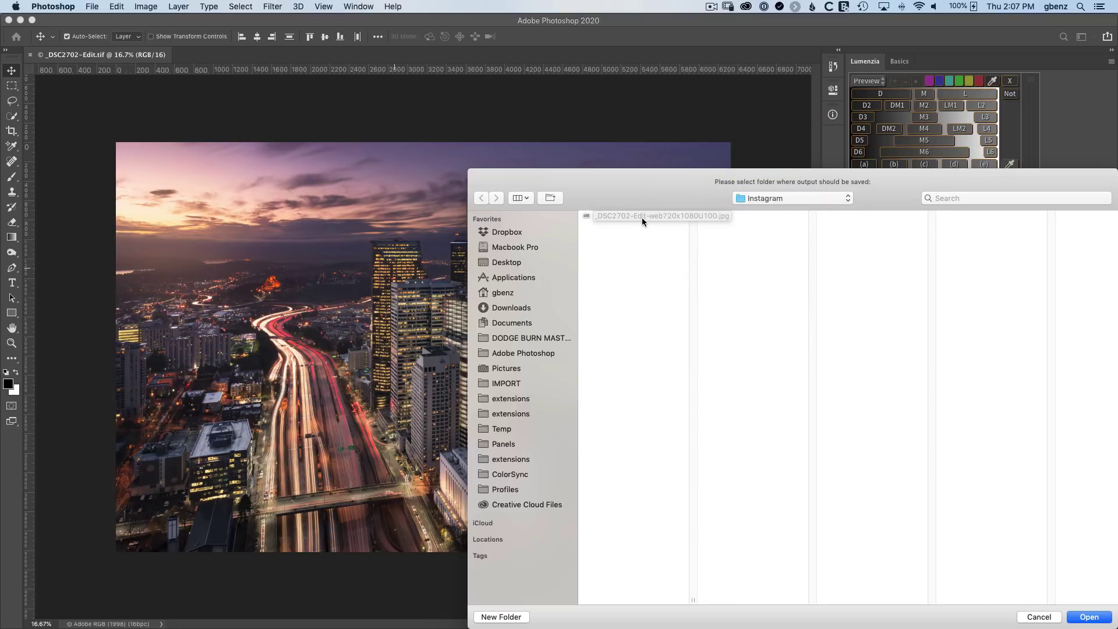
click(1087, 618)
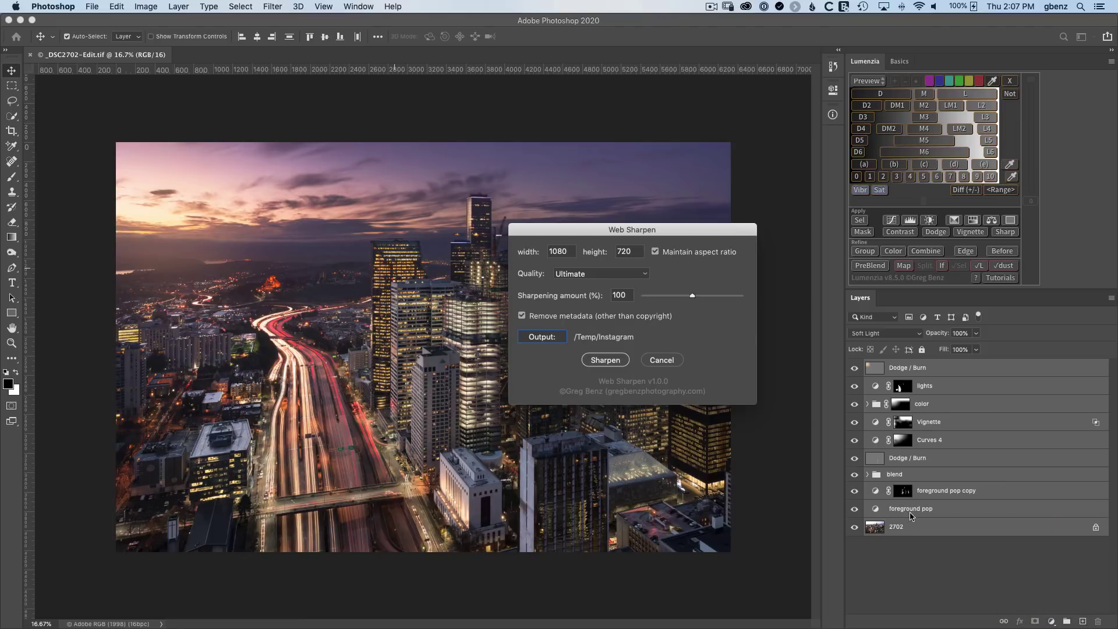
click(600, 361)
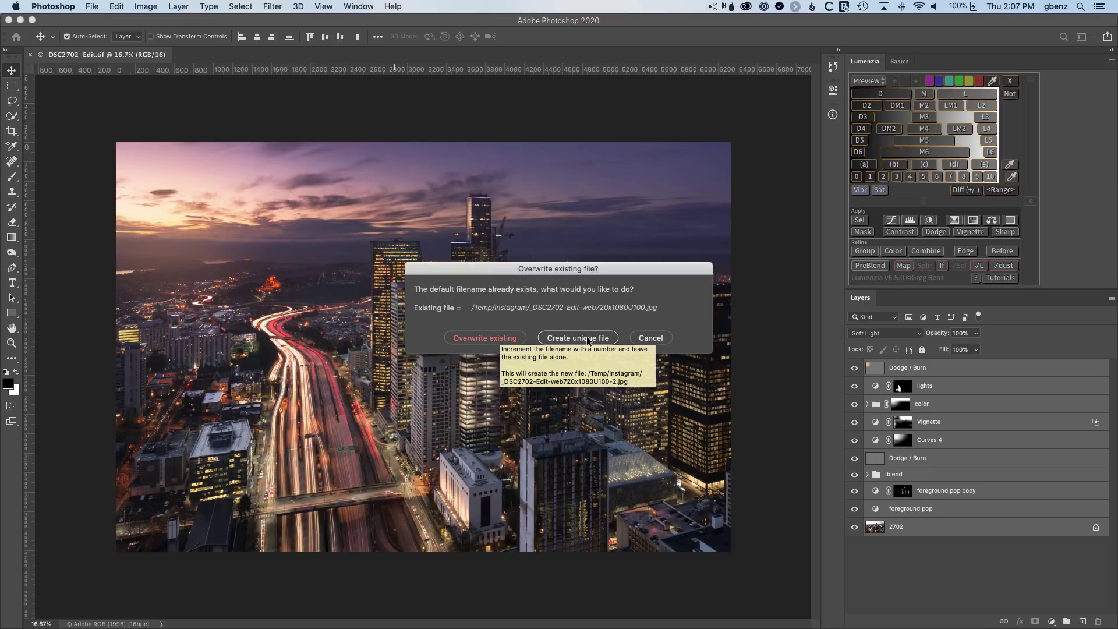
click(491, 338)
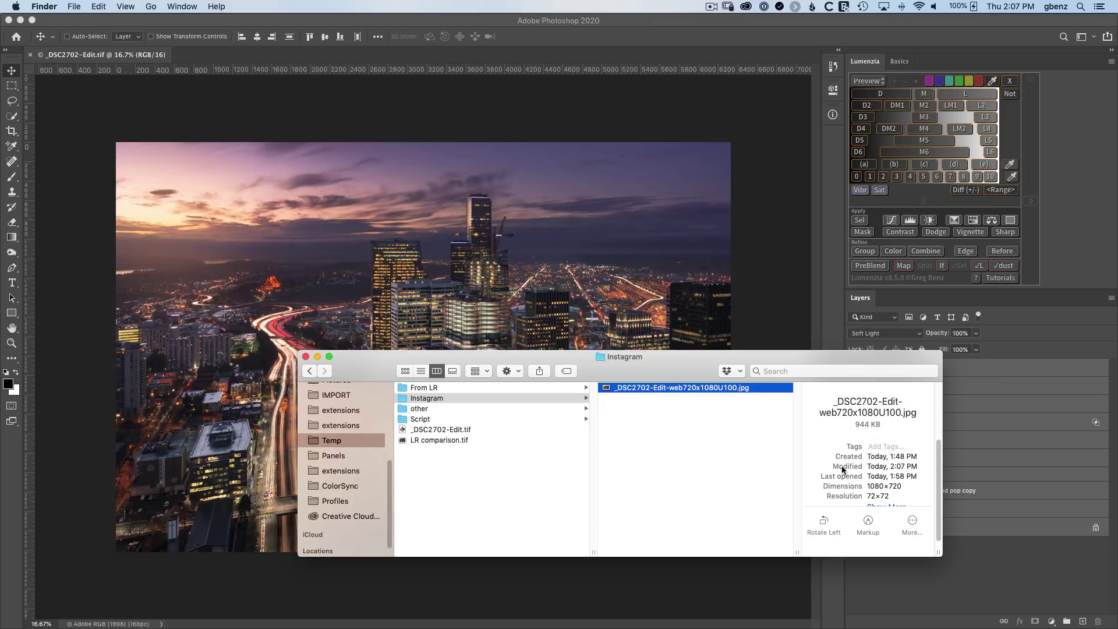
- Open _DSC2702-Edit-web720x1080U100.jpg from the Instagram folder in Photoshop
double_click(659, 389)
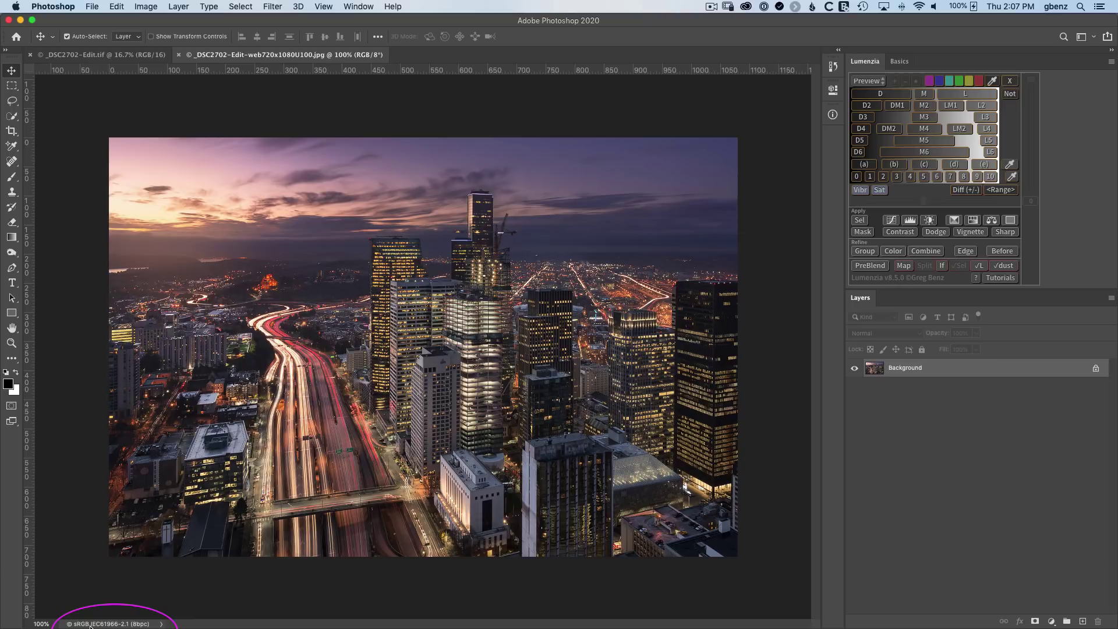
- Compare the web JPEG with the layered TIF, zoom to about 426% on the lit tower, then fit to screen
click(110, 54)
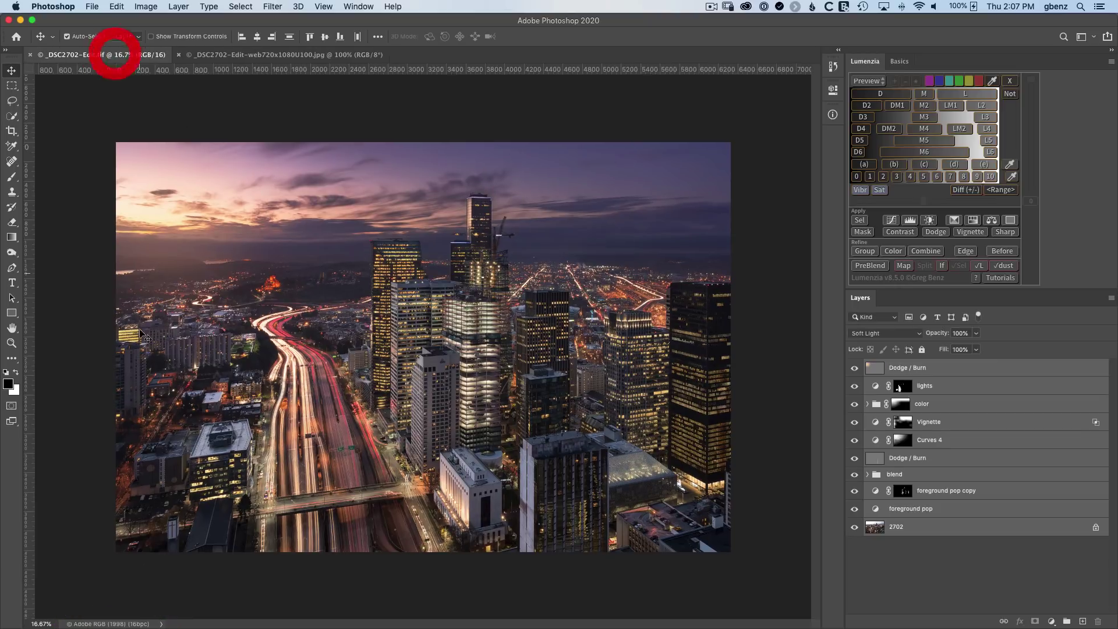
click(239, 54)
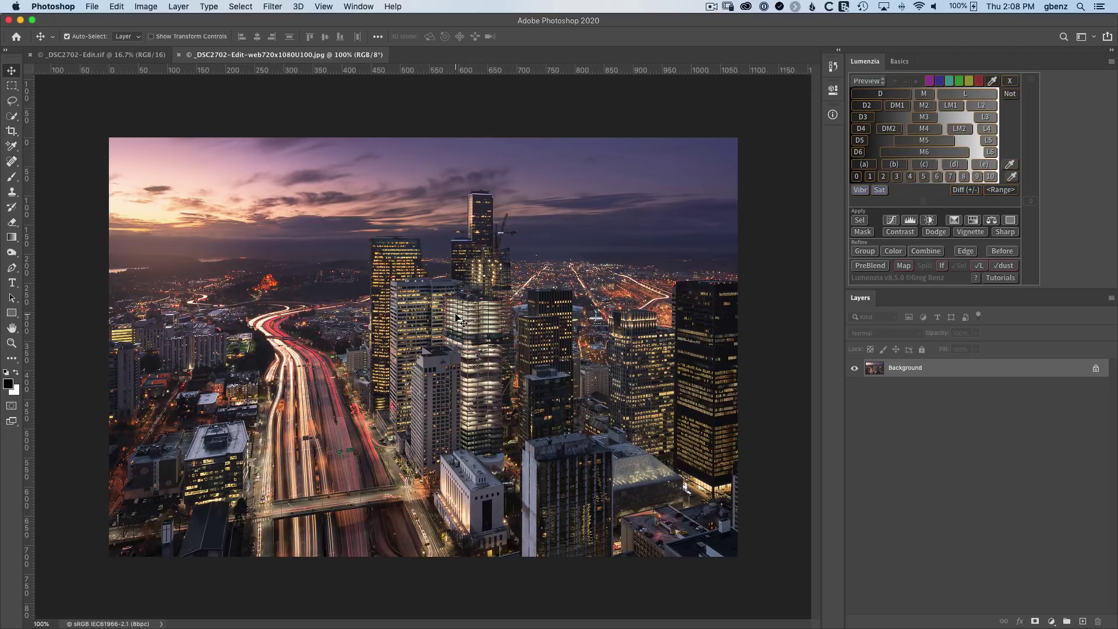
key(z)
drag(460, 319, 531, 360)
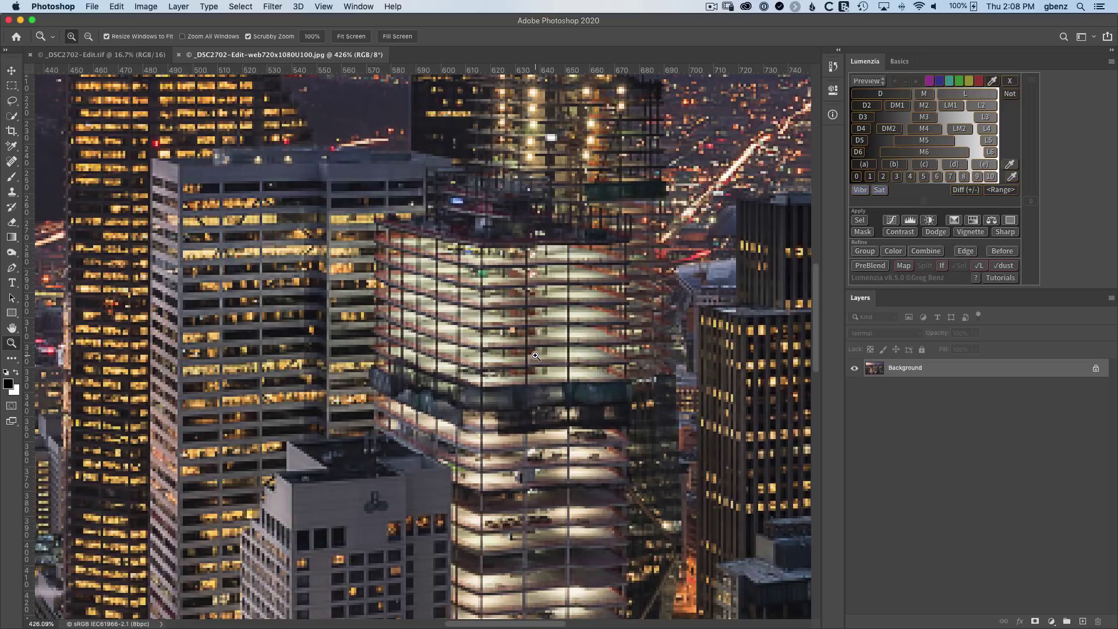
key(super+0)
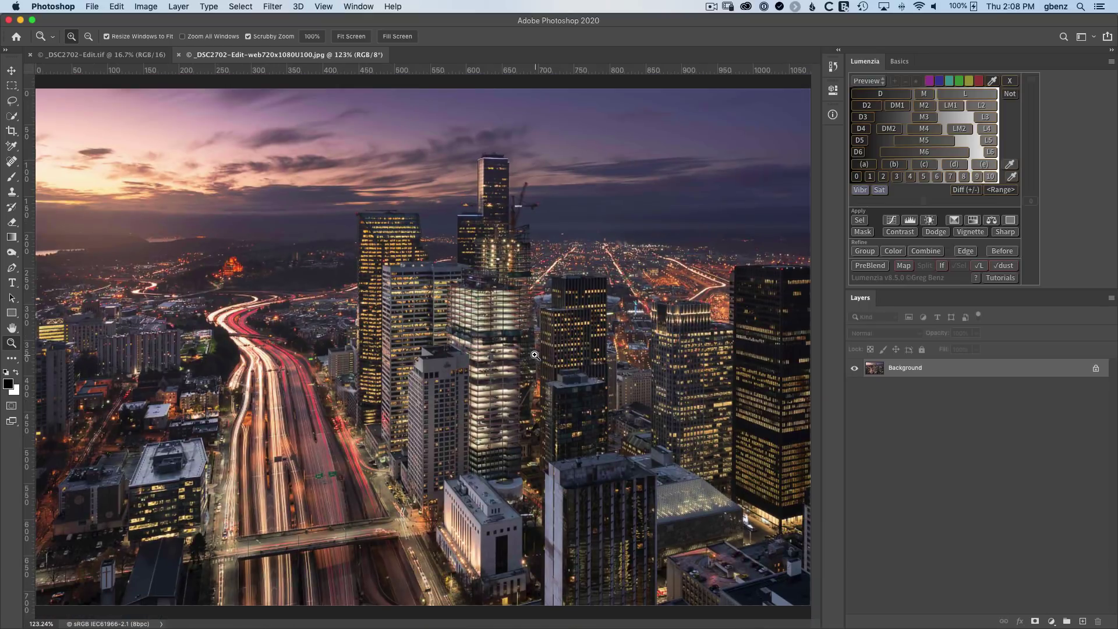
- Close the web JPEG, deselect the layers and move the Web Sharpen dialog aside
click(179, 56)
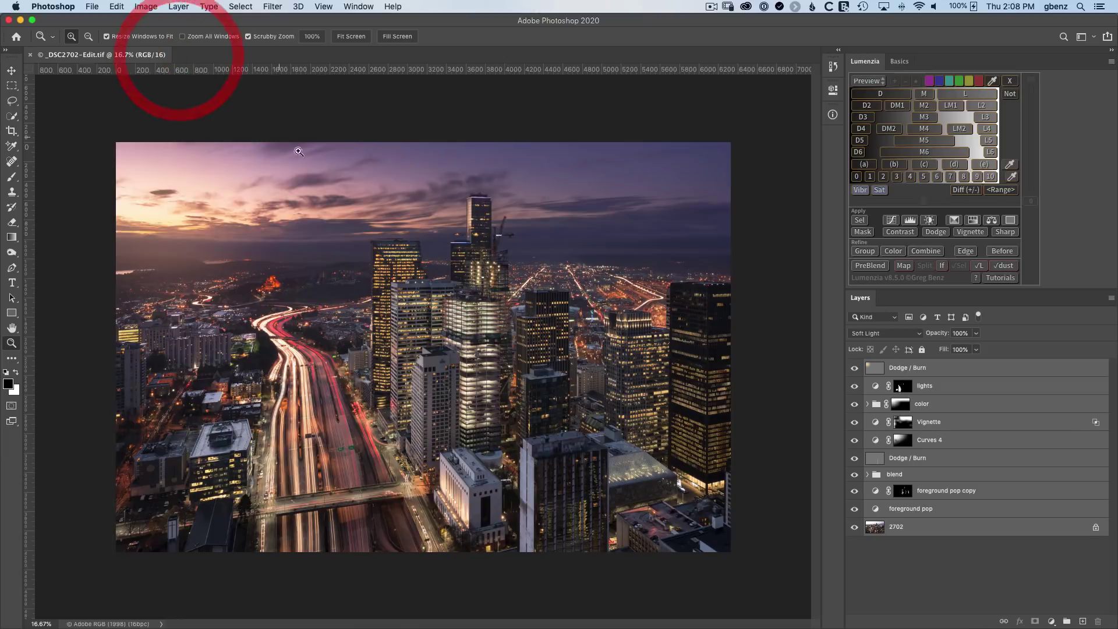
click(877, 560)
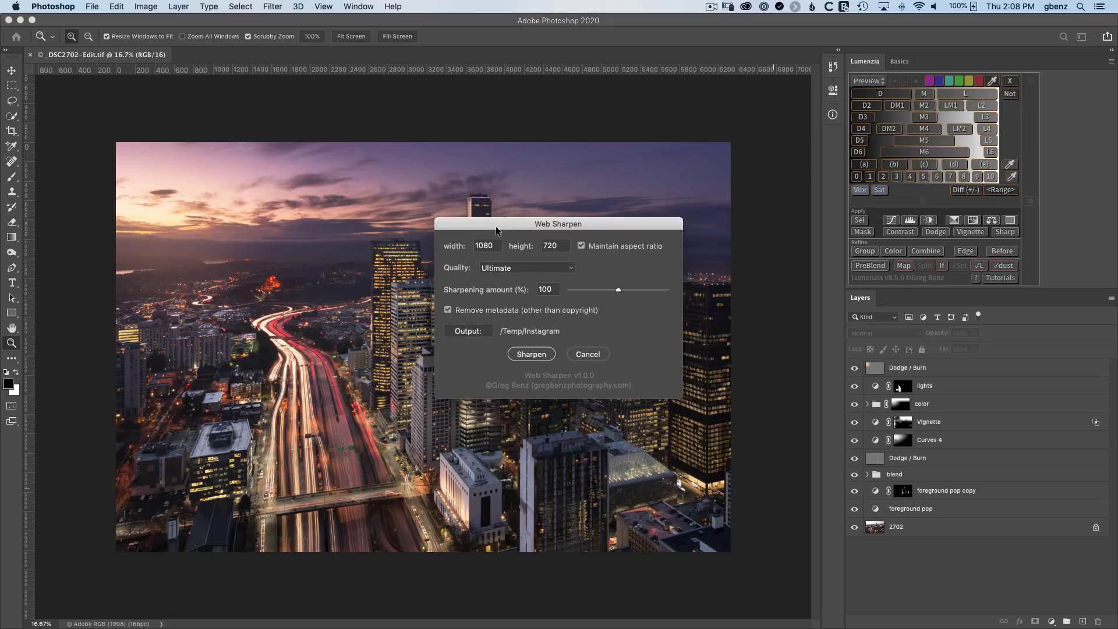
drag(496, 230, 636, 260)
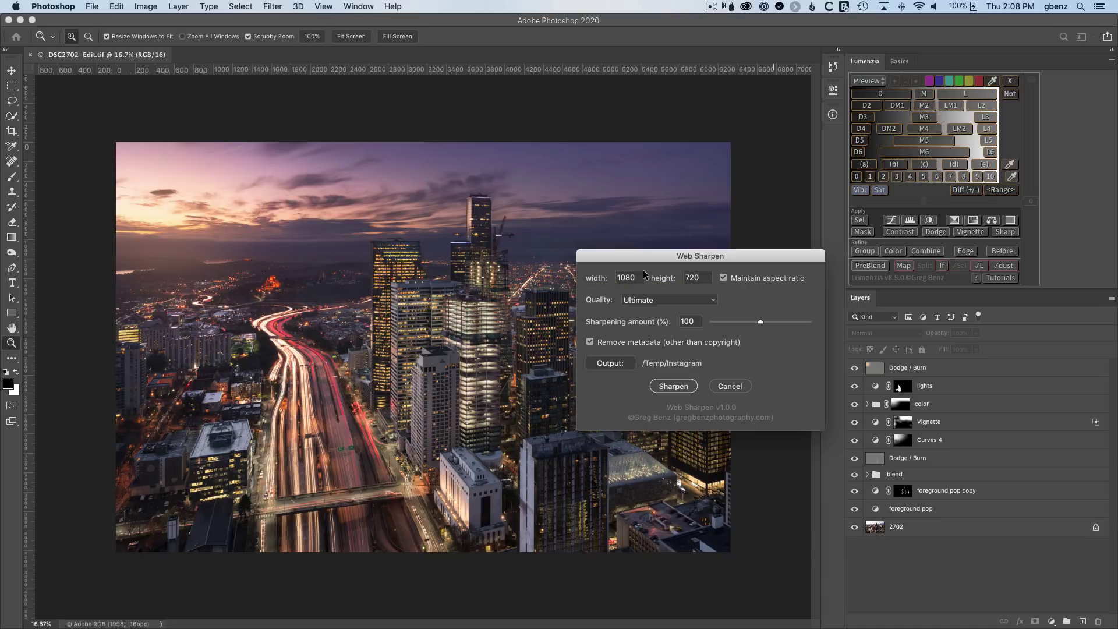
- Unlink the aspect ratio, change the height from 720 to 1080, and keep Ultimate quality
click(723, 278)
double_click(699, 278)
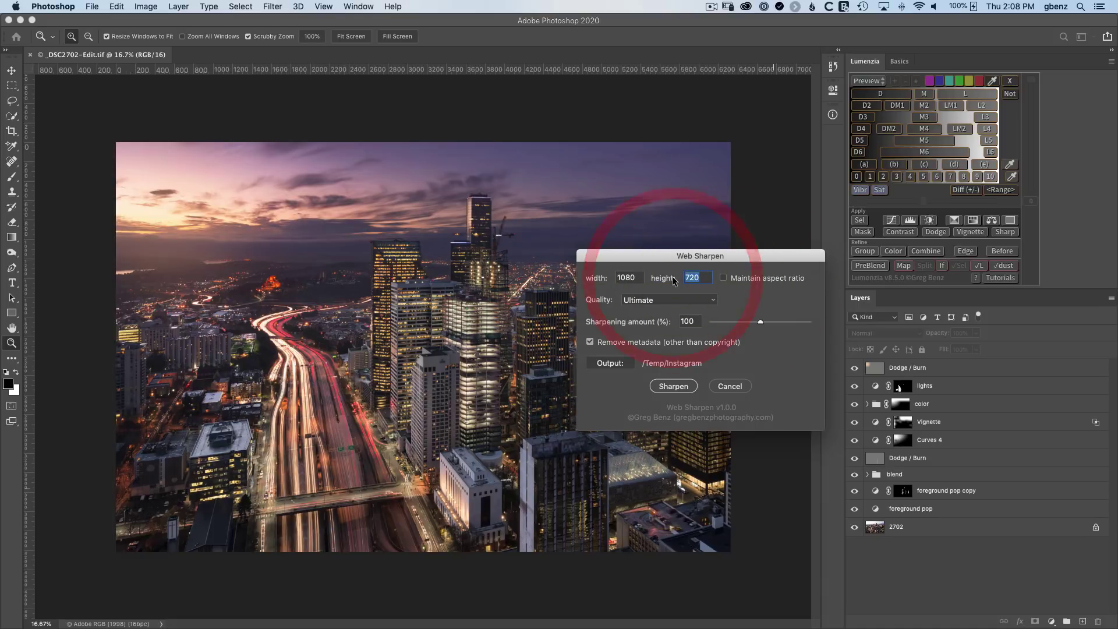
text(1080)
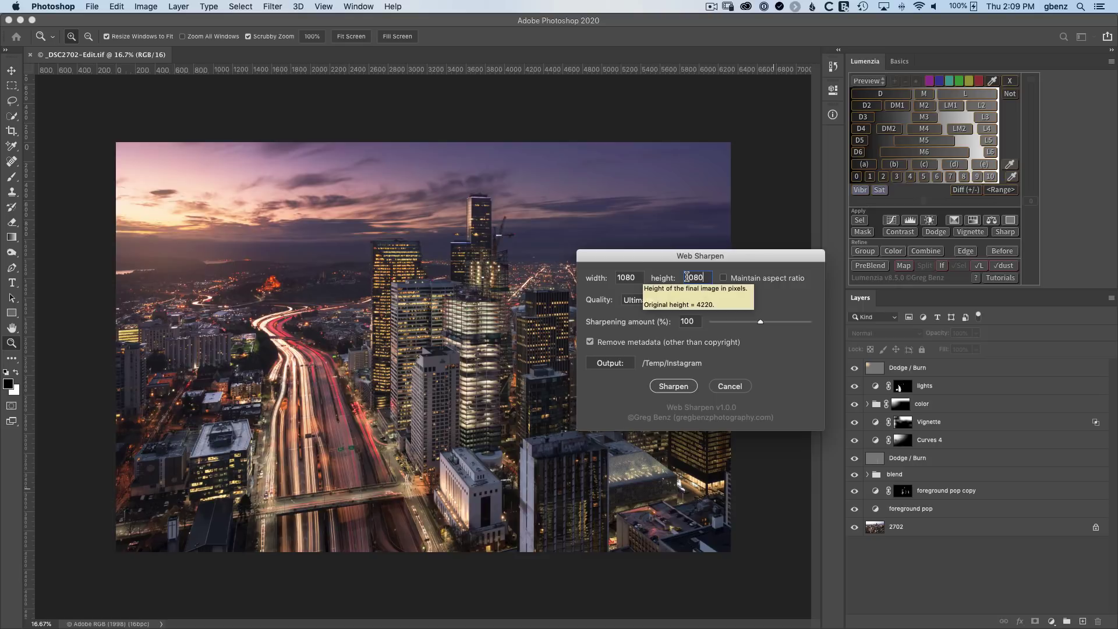
click(648, 299)
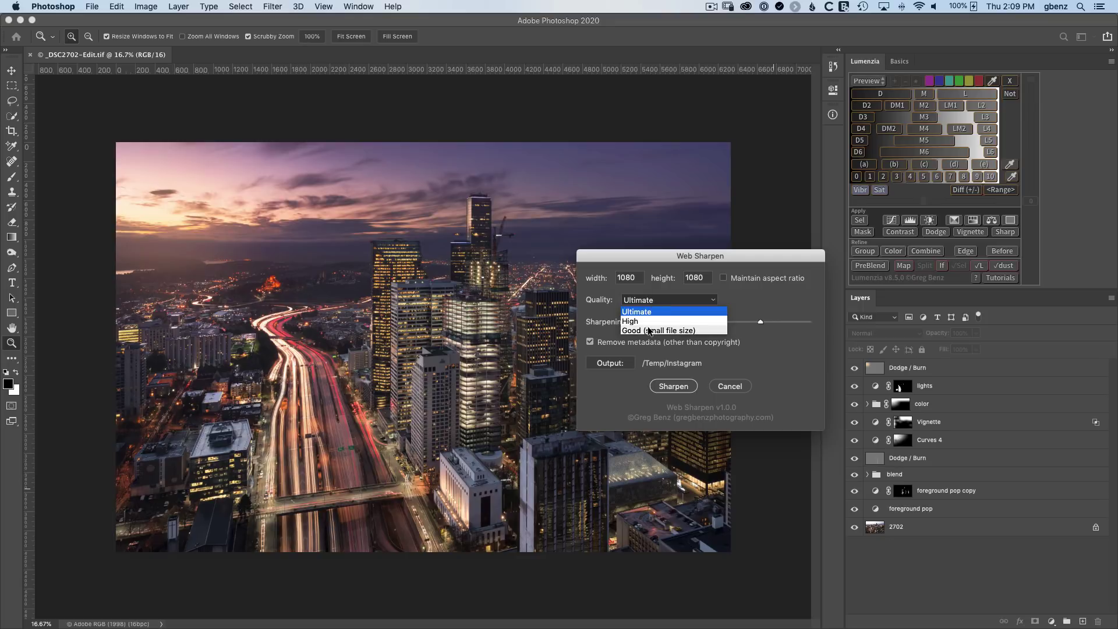
click(651, 312)
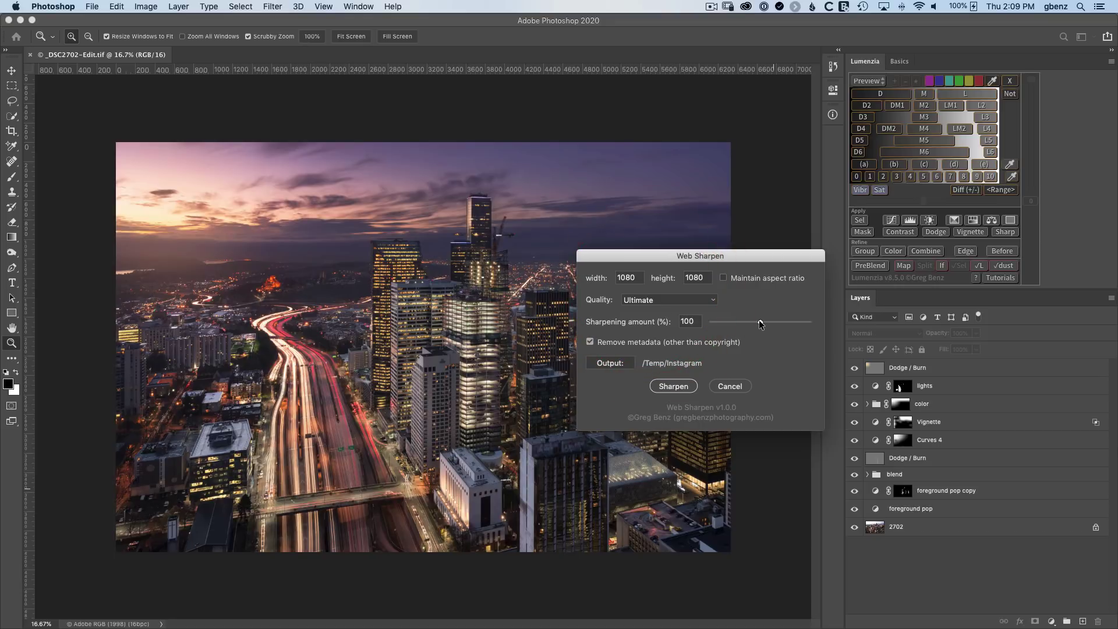
- Drag the sharpening amount slider to its maximum of 200%
drag(760, 322, 812, 322)
- Run the sharpening and commit a 1:1 square crop framing the towers and freeway
click(673, 387)
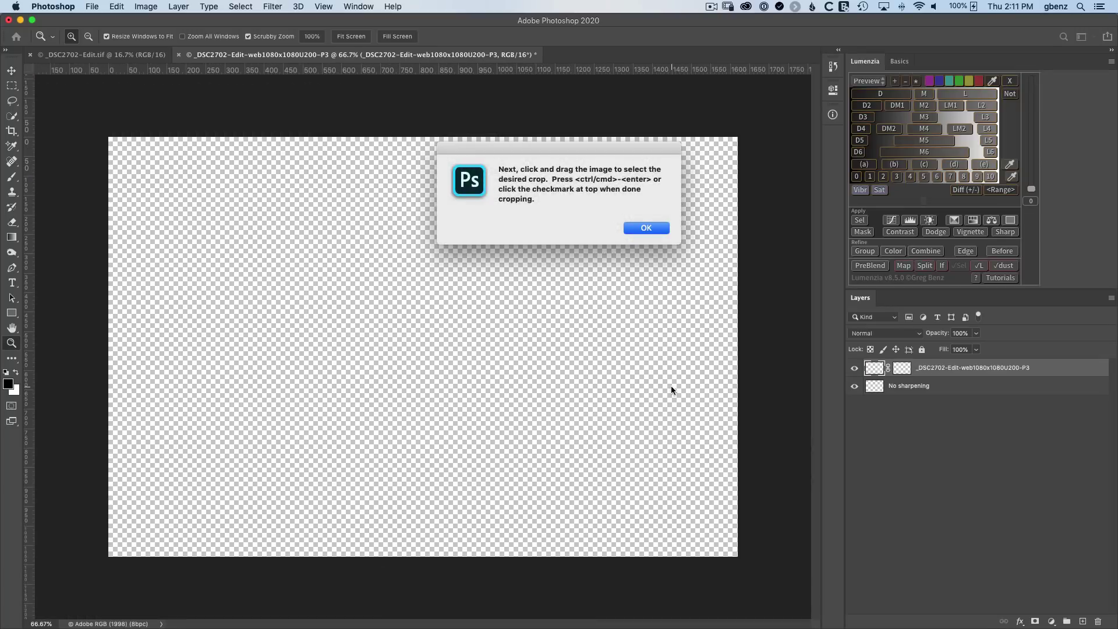
click(638, 228)
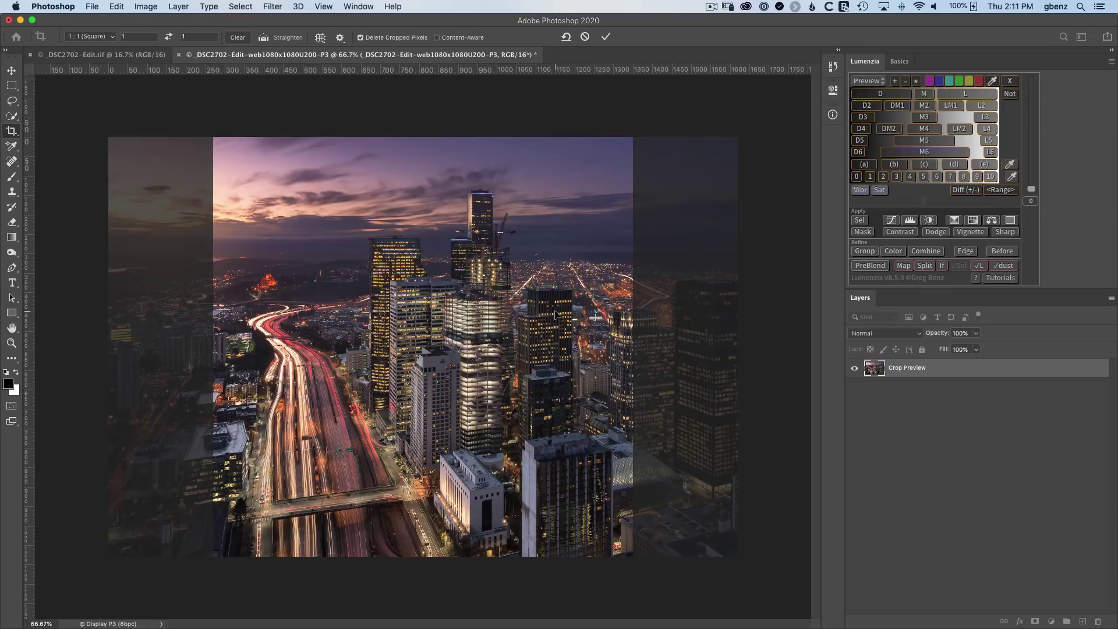
drag(530, 339, 573, 340)
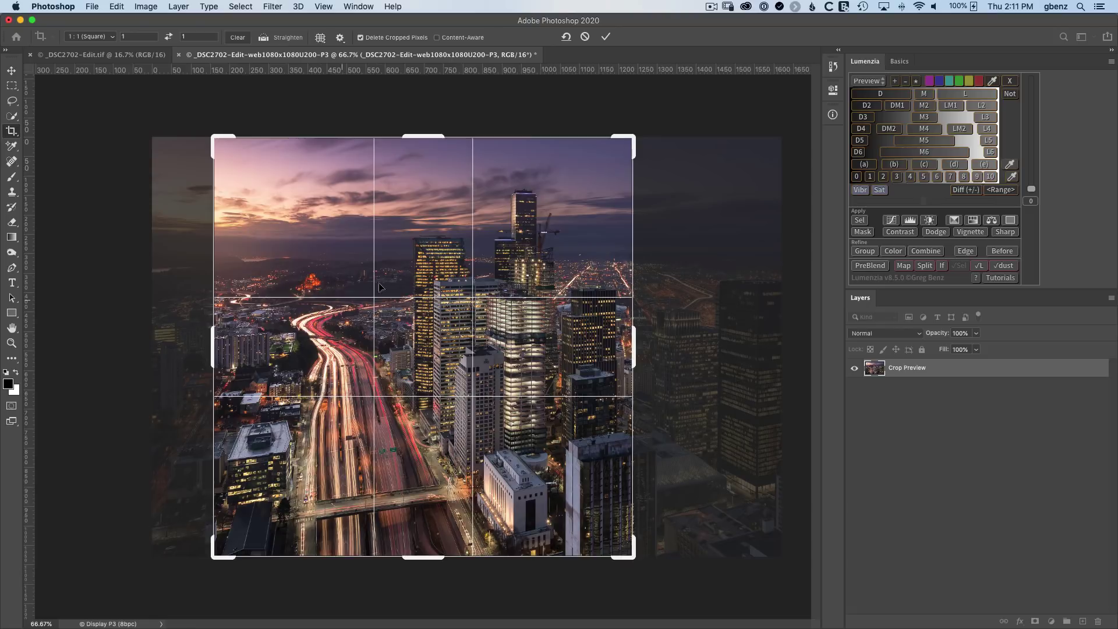
click(605, 37)
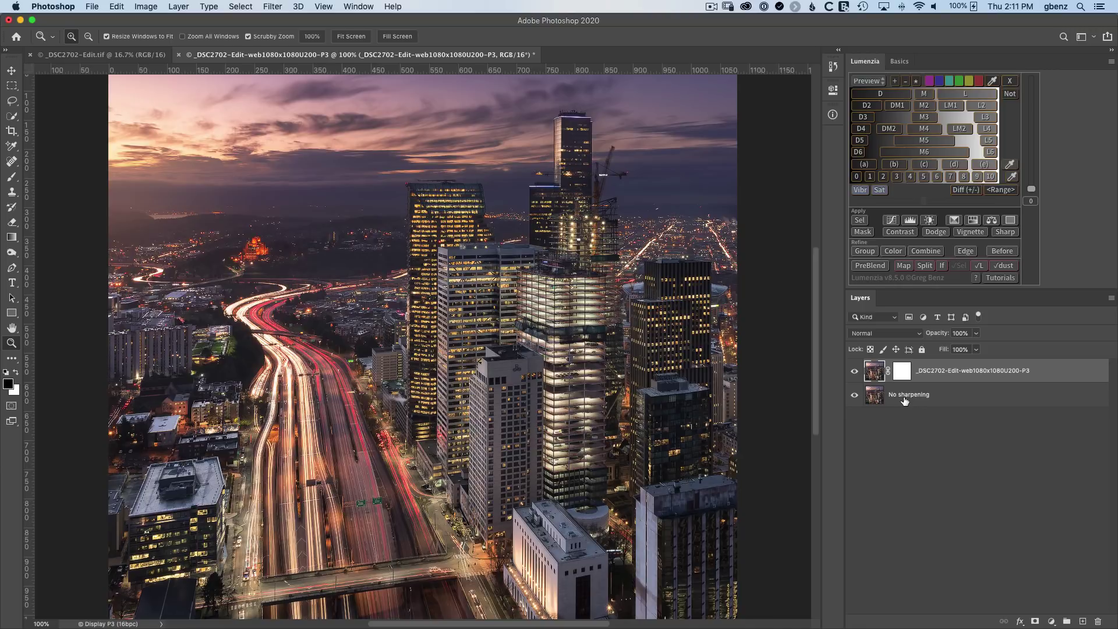
- Toggle the sharpened layer on and off while zoomed on the lit towers, then target its mask
click(854, 374)
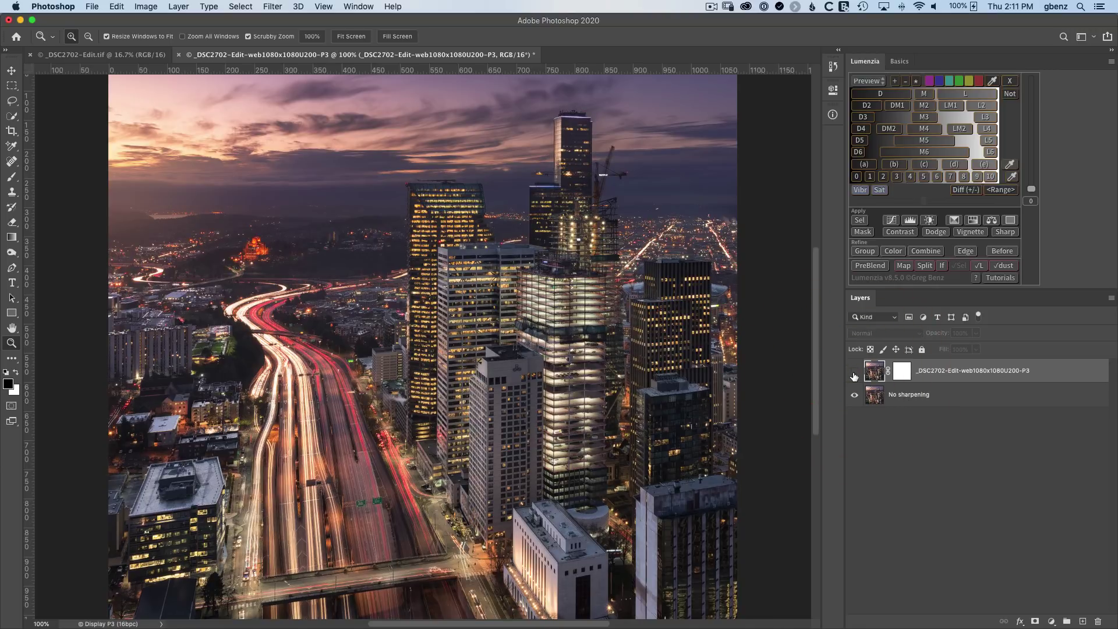
click(854, 374)
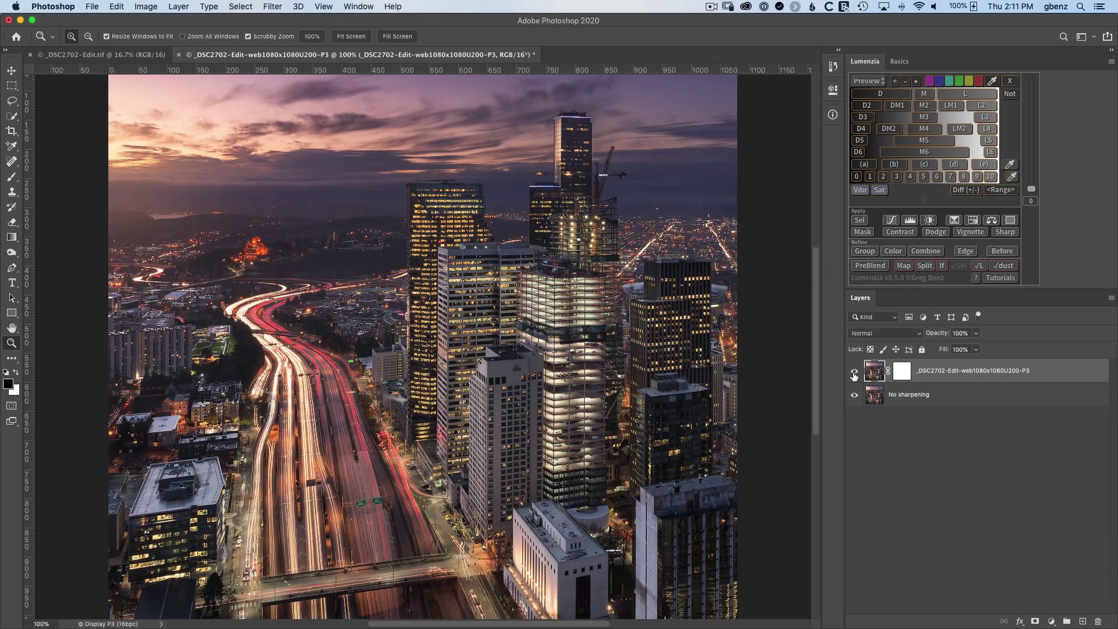
drag(503, 332, 674, 374)
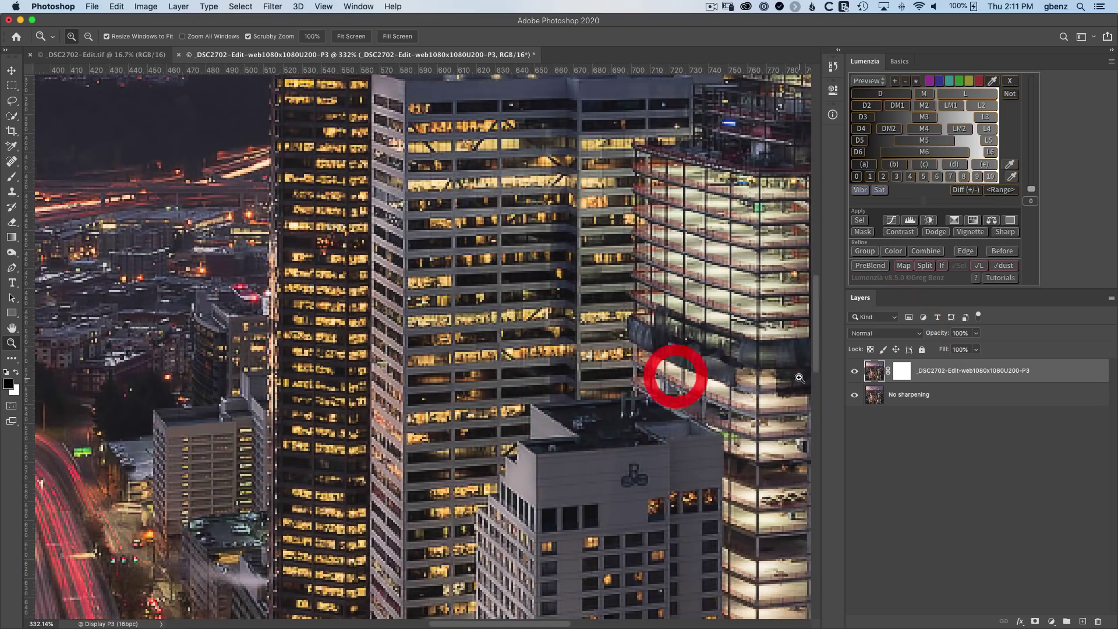
click(854, 373)
click(854, 374)
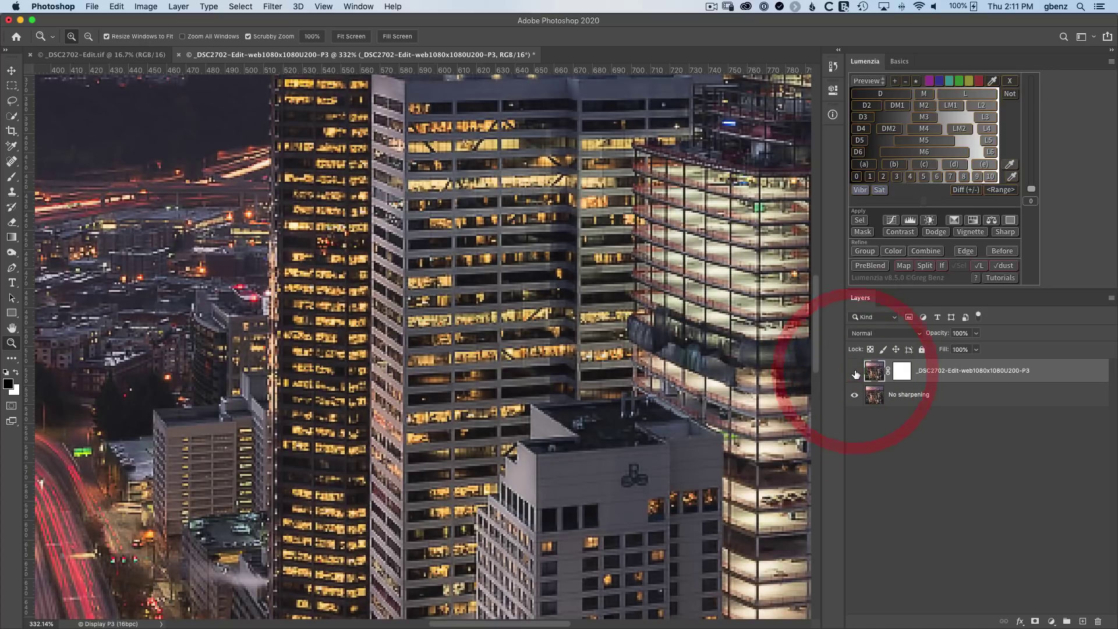
click(855, 373)
click(854, 373)
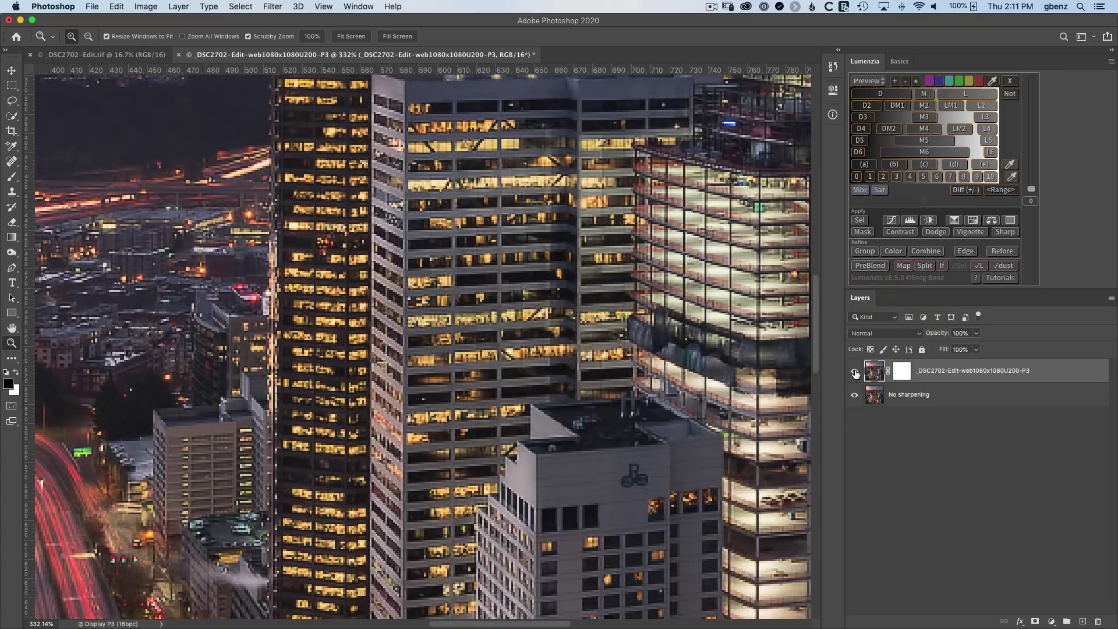
click(899, 373)
- Brush over the glowing orange building on the sharpened layer's mask, then preview the mask alone
drag(379, 361, 669, 487)
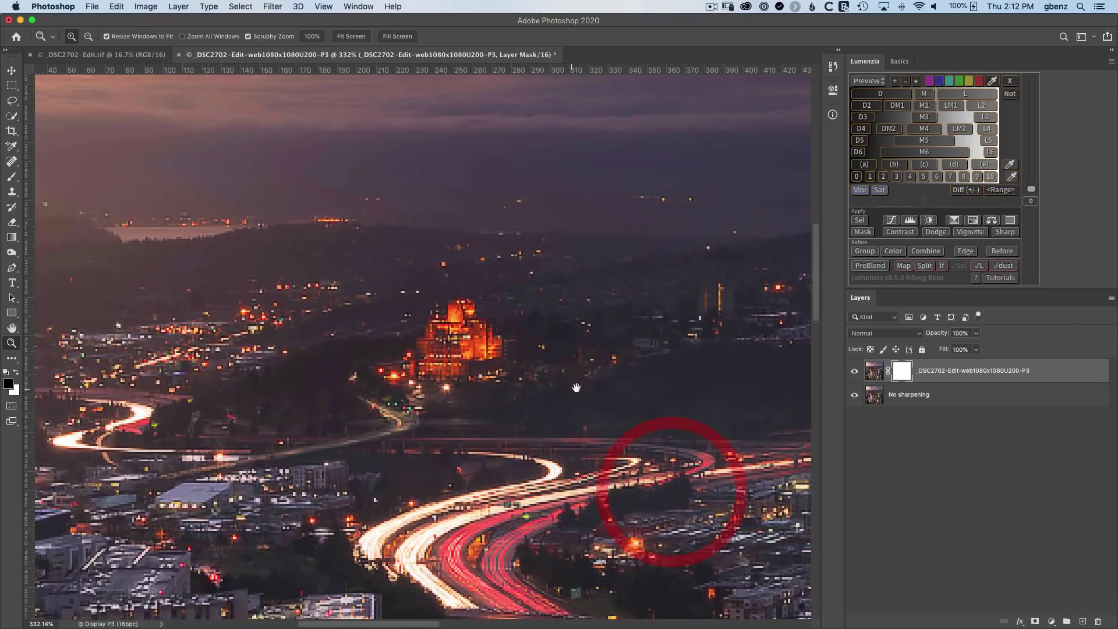
click(576, 386)
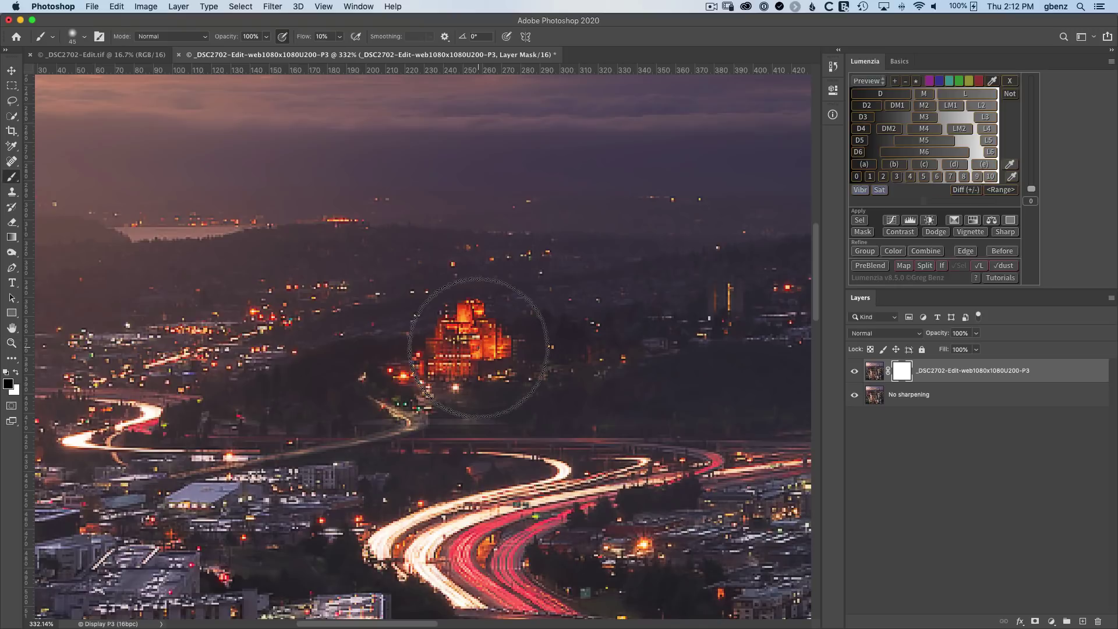
mouse_move(478, 347)
mouse_down()
mouse_move(499, 329)
mouse_move(486, 358)
mouse_move(493, 333)
mouse_move(435, 325)
mouse_up()
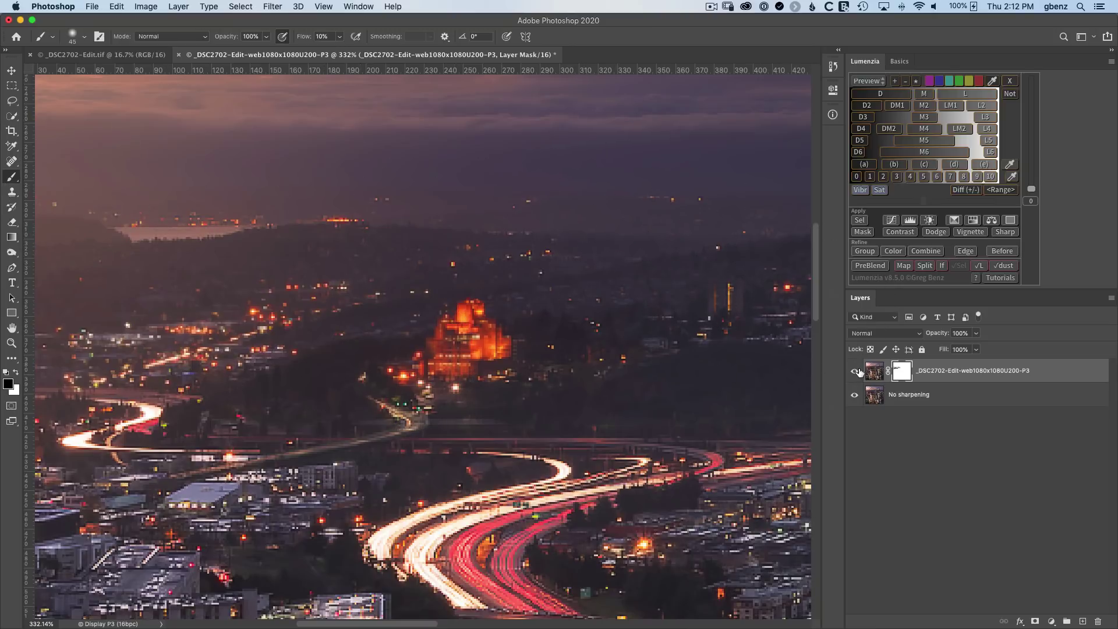
alt+click(898, 375)
alt+click(902, 375)
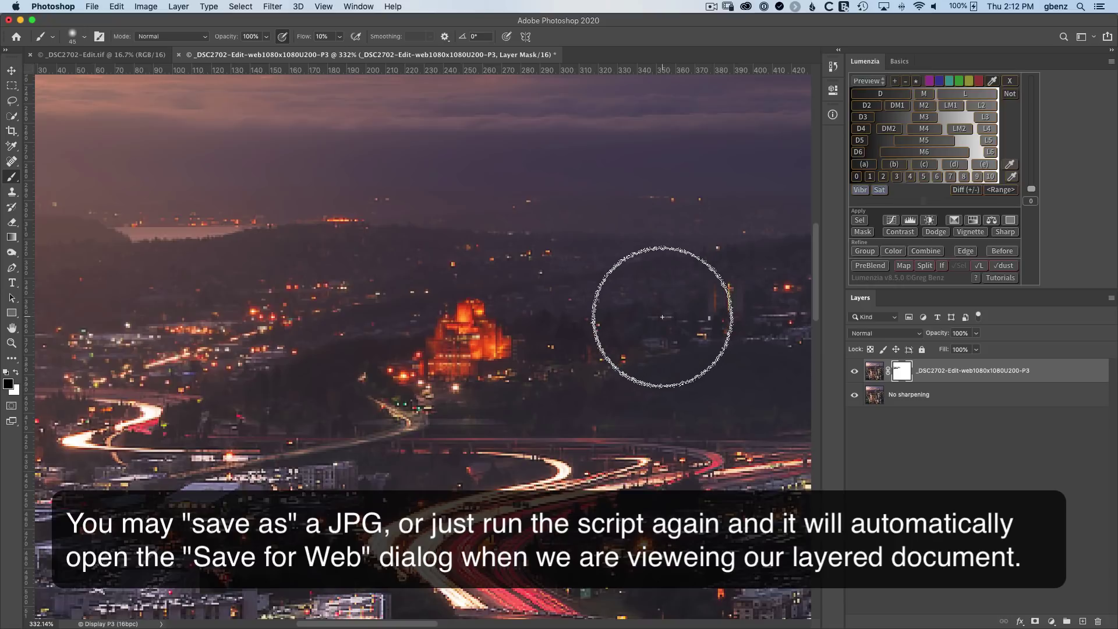
click(271, 7)
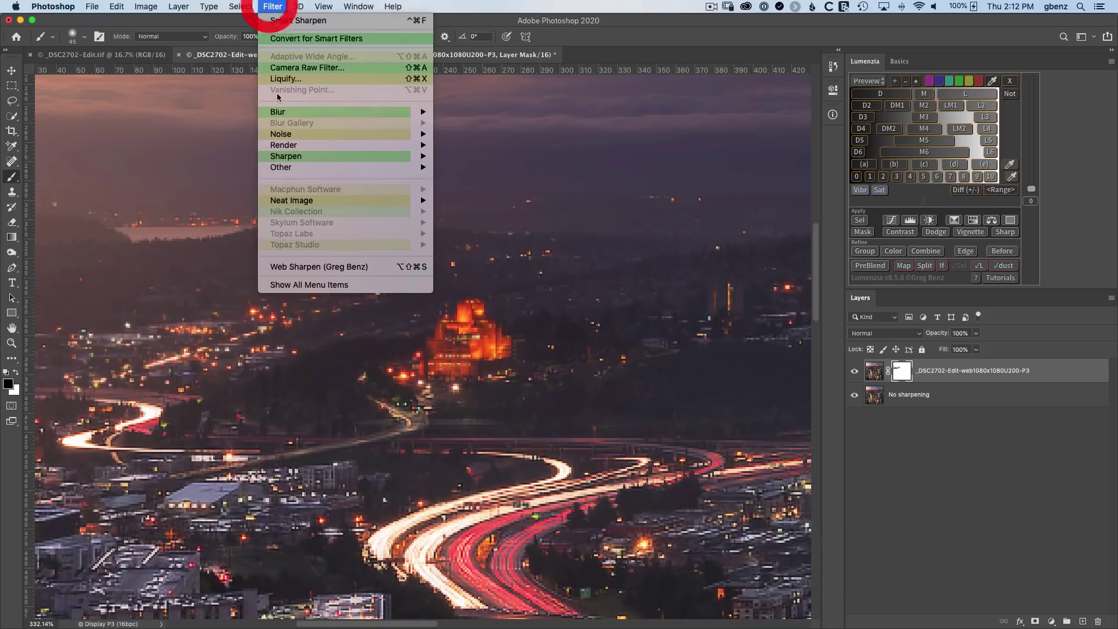
- Run Filter > Web Sharpen (Greg Benz) and show original and quality-50 JPEG previews in 2-Up
click(398, 269)
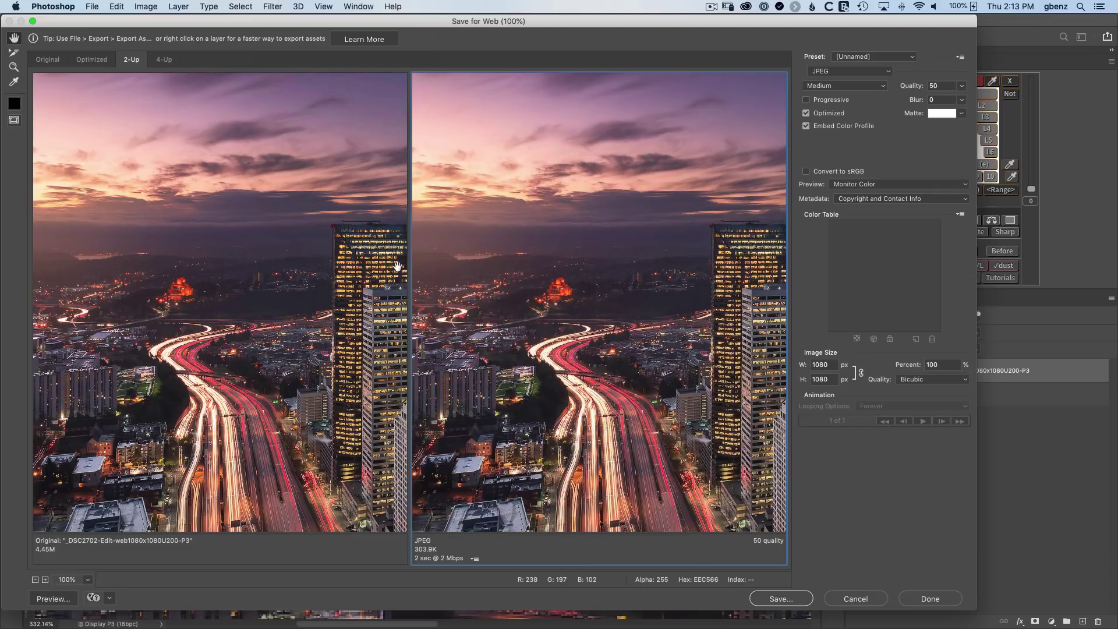
click(130, 61)
click(337, 417)
click(338, 416)
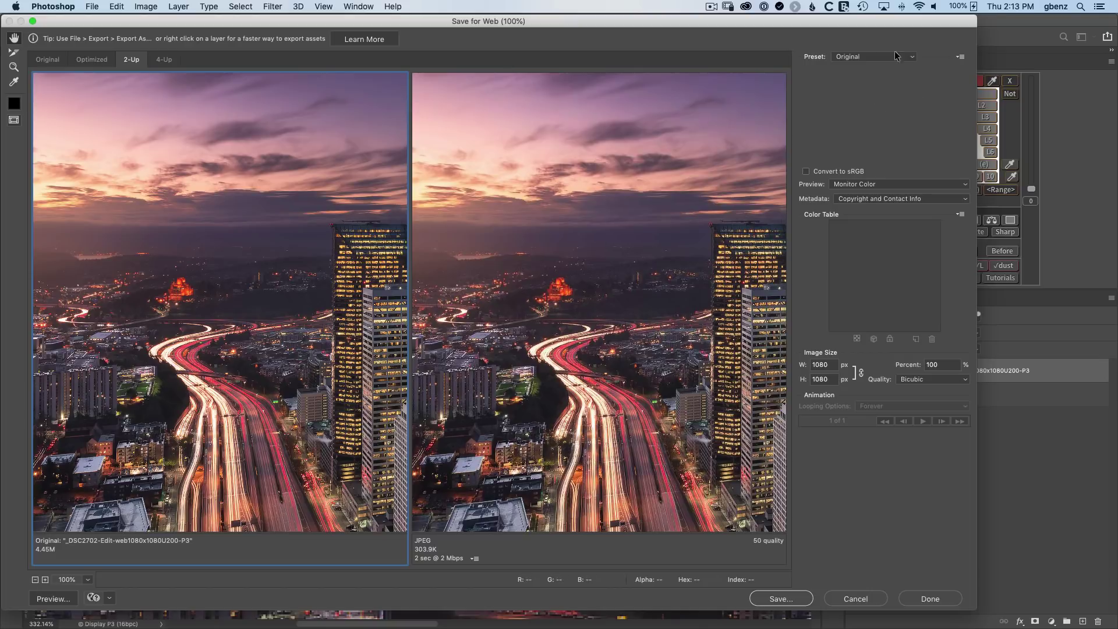
click(652, 171)
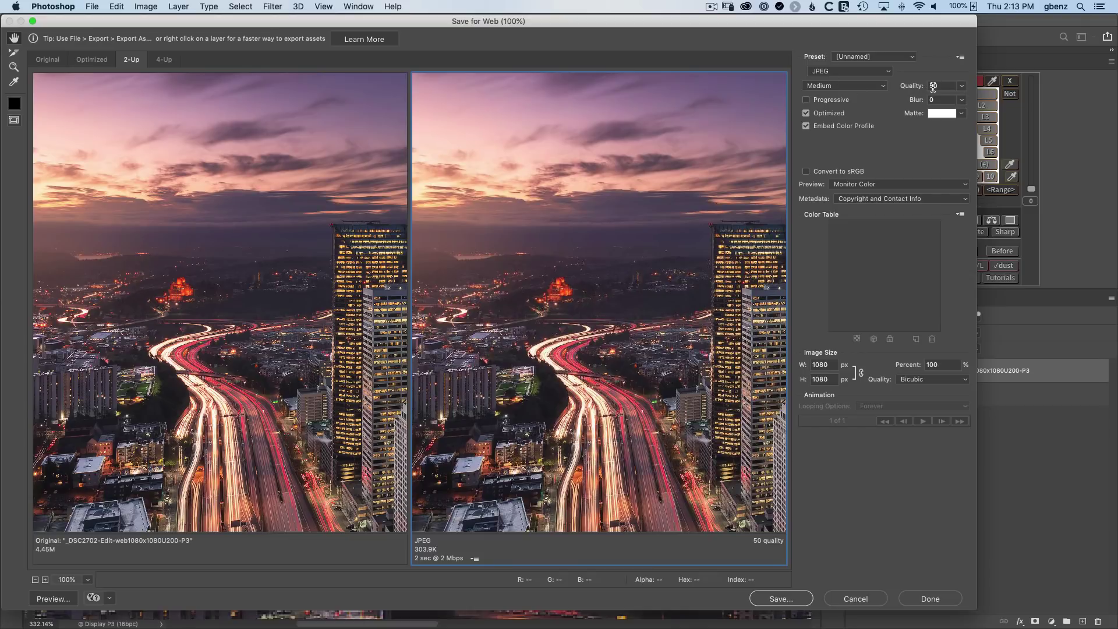
click(357, 170)
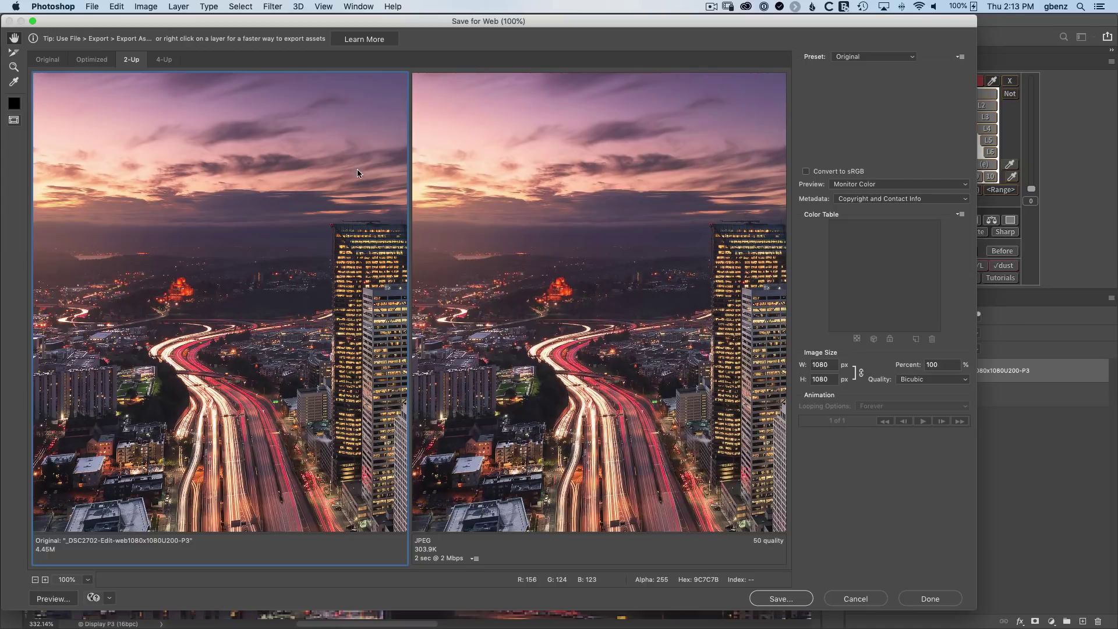
- Zoom both previews to 400% on the tall lit tower, then to 800%
key(super+equal)
key(super+equal)
key(super+equal)
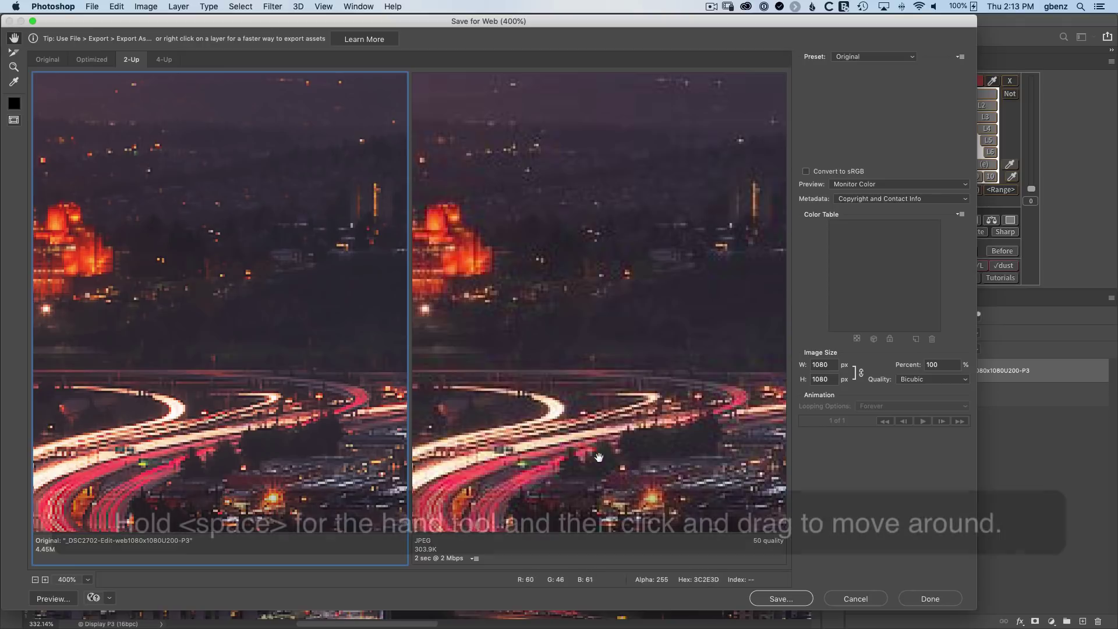
drag(578, 442, 440, 335)
drag(588, 328, 524, 350)
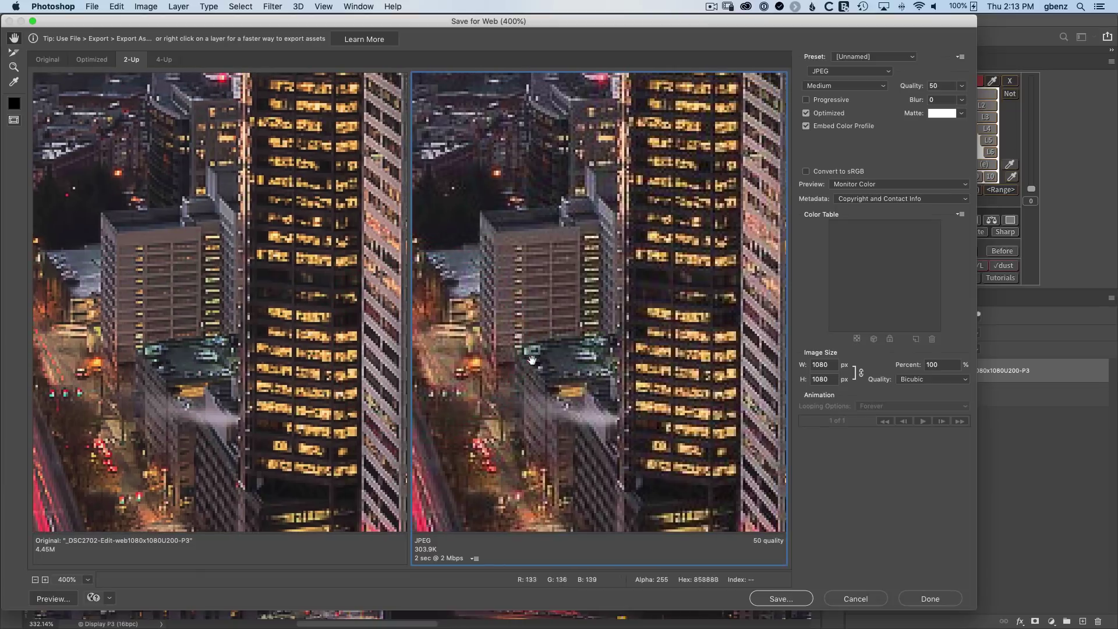
drag(604, 329, 633, 356)
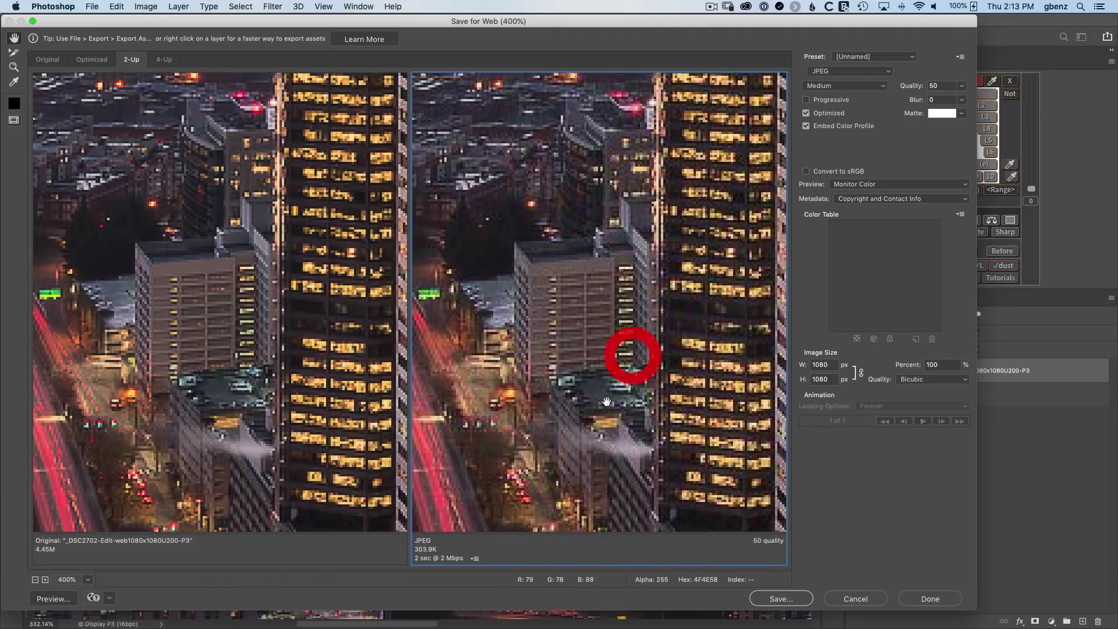
super+click(535, 435)
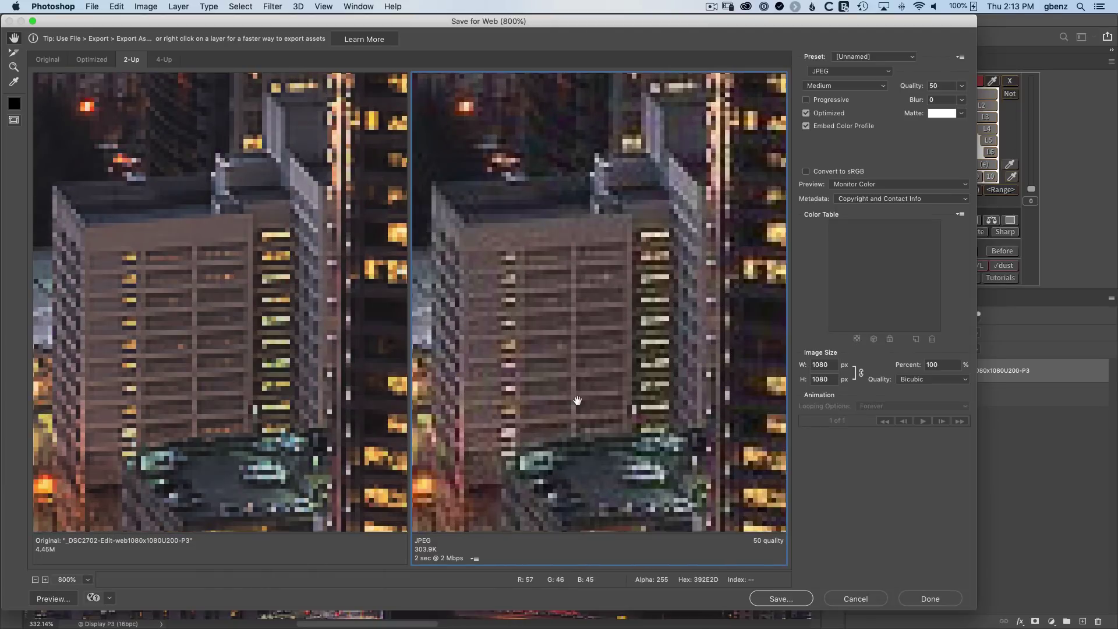
- Raise the JPEG quality to 70 (about 493.9K) and keep JPEG at 1080×1080
drag(579, 400, 611, 396)
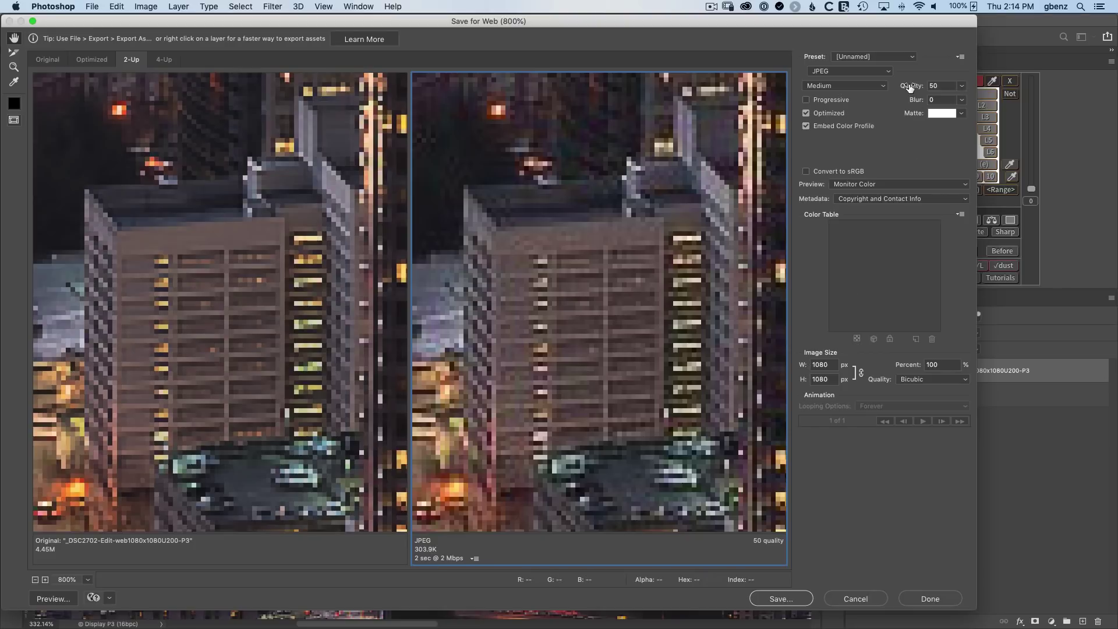
drag(910, 87, 921, 87)
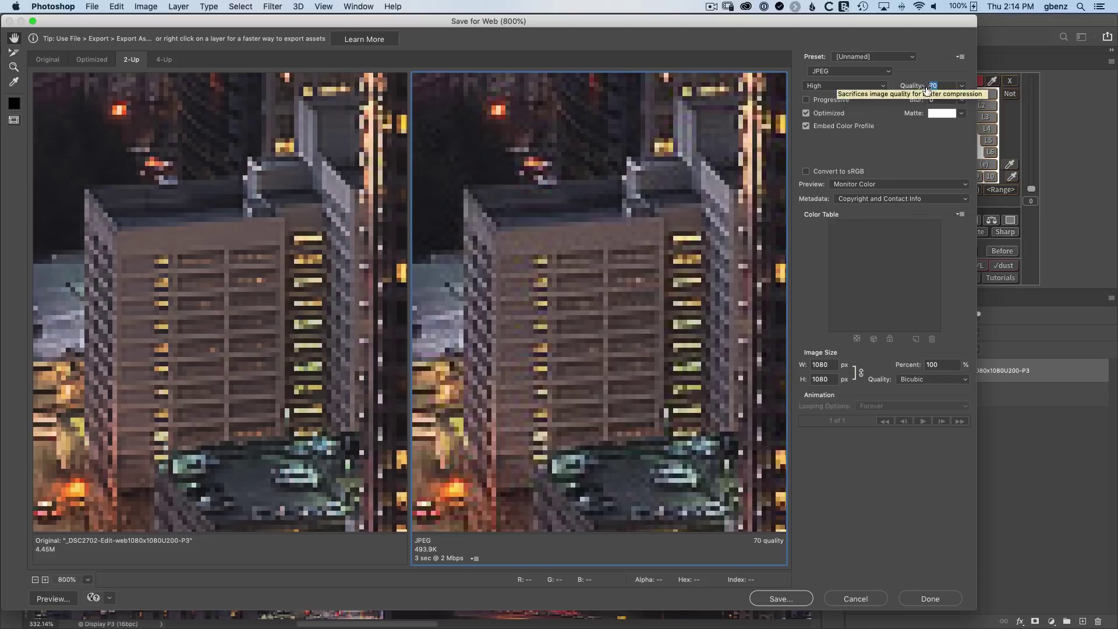
click(862, 71)
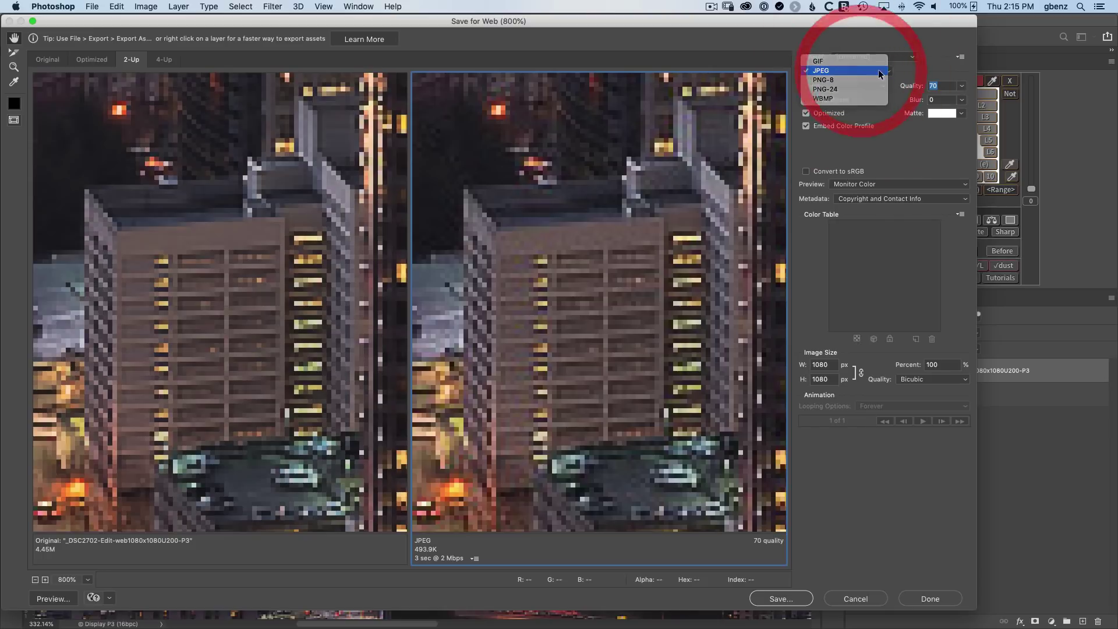
click(862, 71)
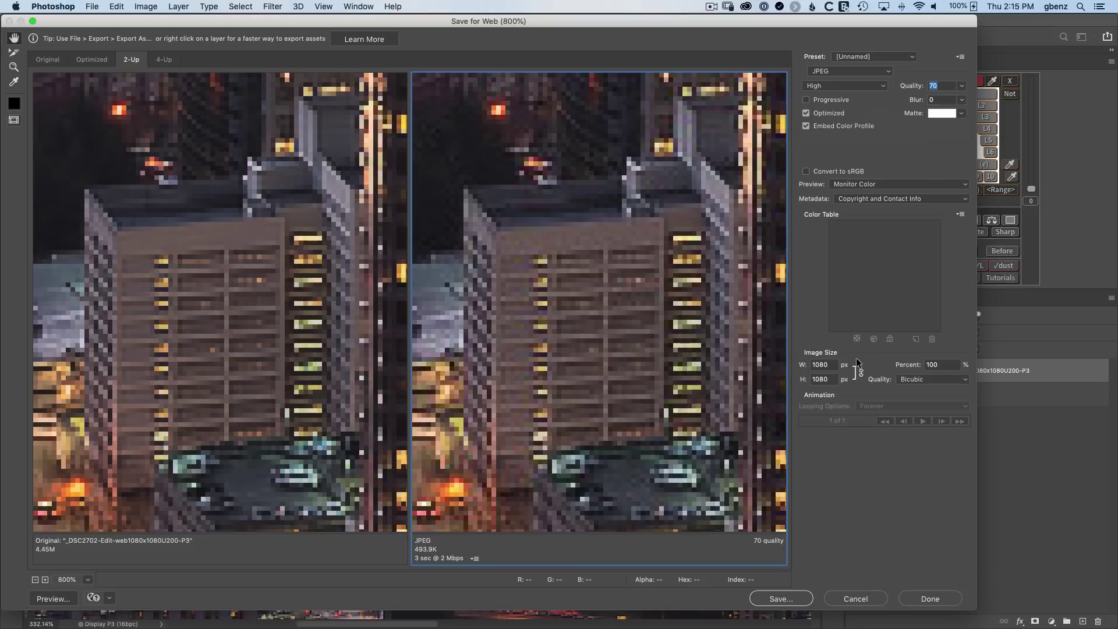
- Save the web JPEG into the Instagram folder and close the square document without saving
click(781, 599)
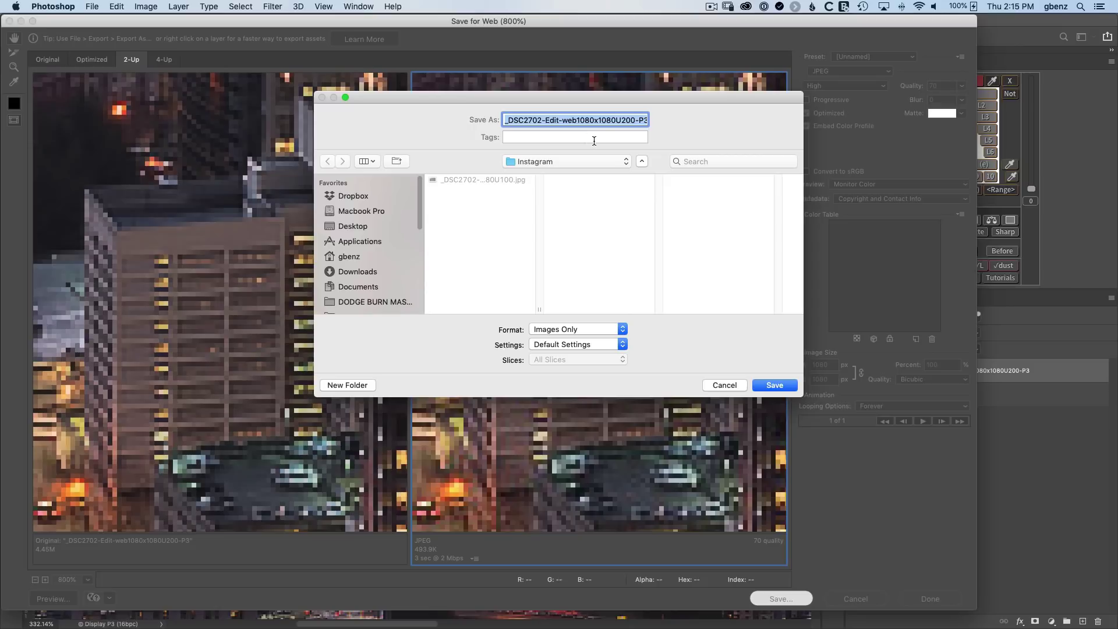
click(765, 384)
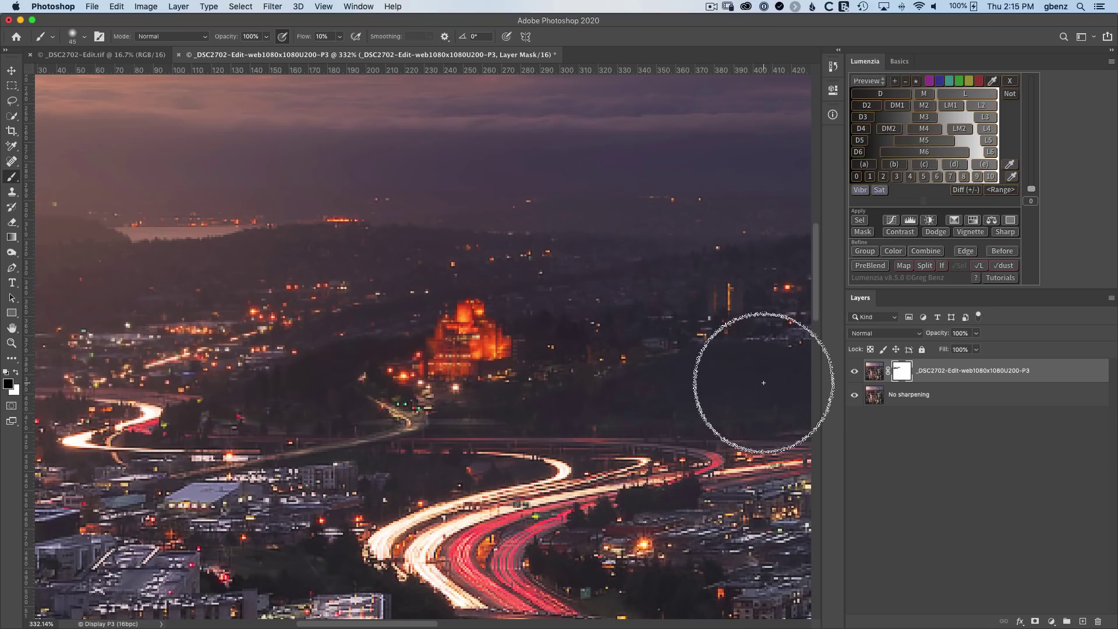
click(179, 56)
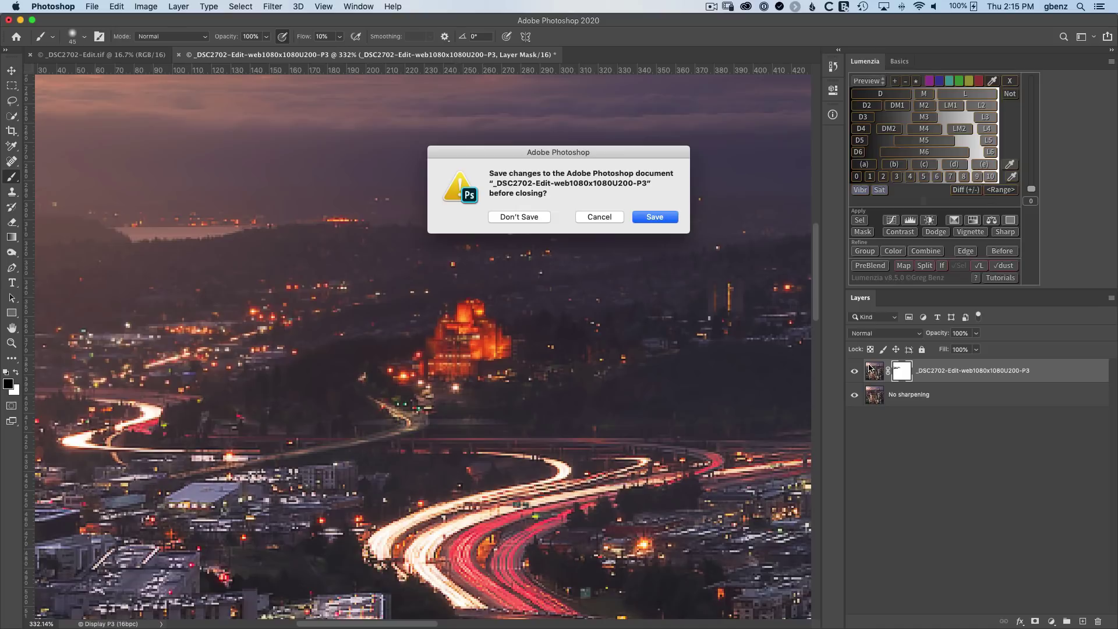
click(524, 217)
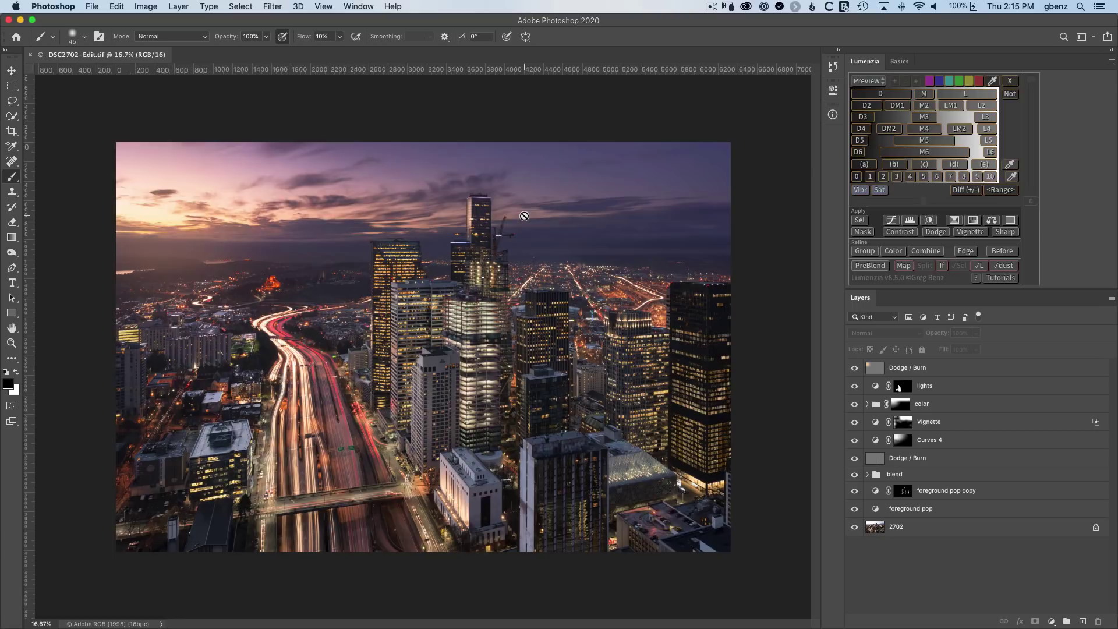
- Open LR comparison.tif from the Temp folder in Finder into Photoshop
key(super+Tab)
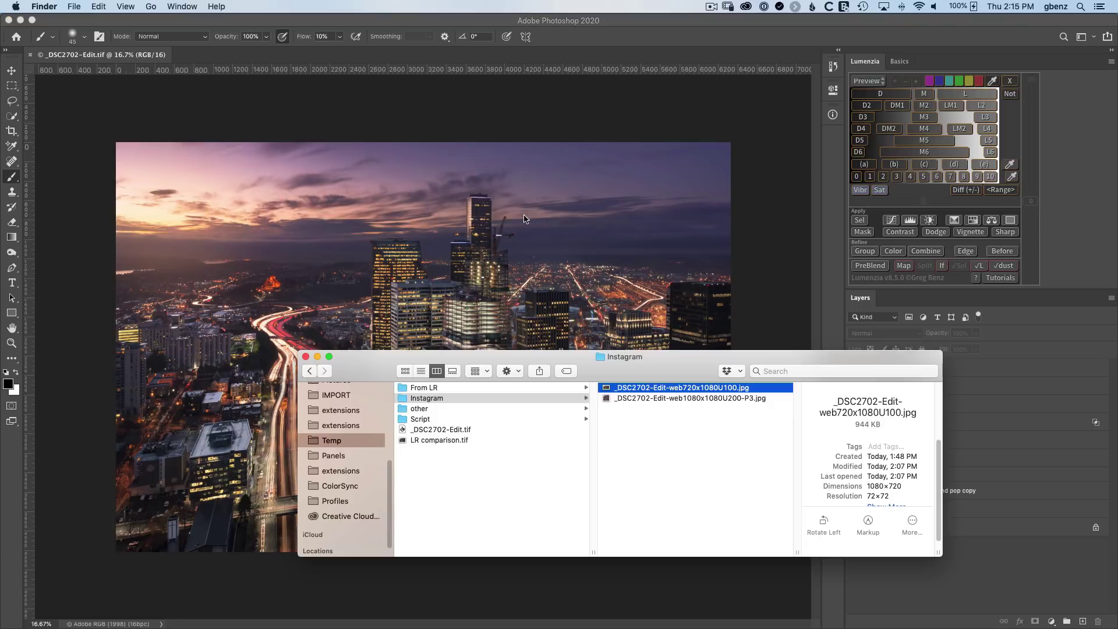
click(430, 440)
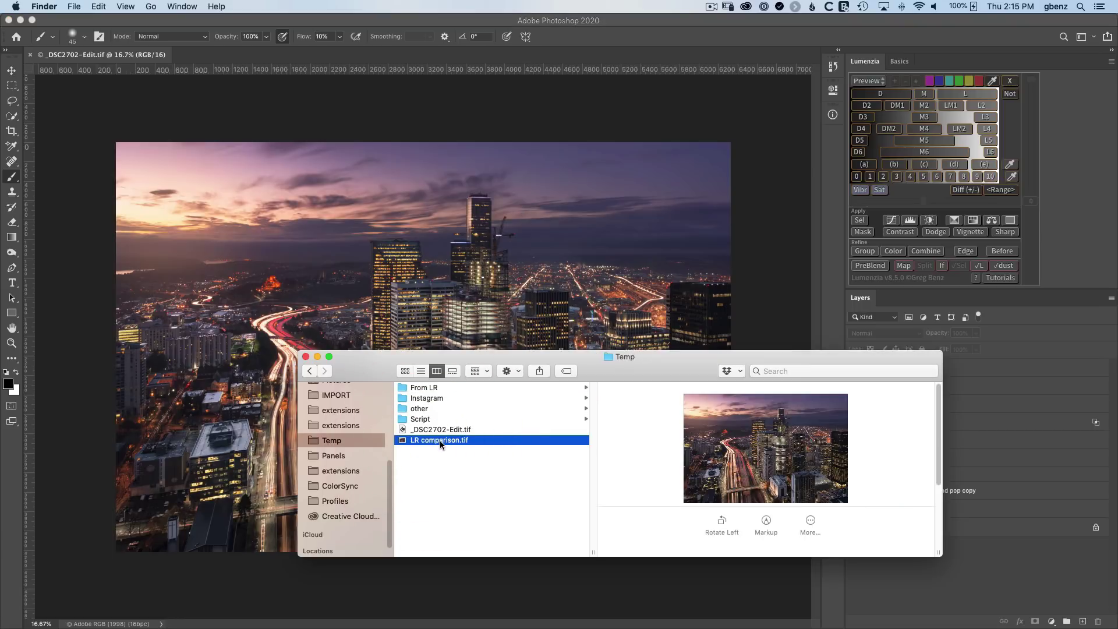
double_click(439, 440)
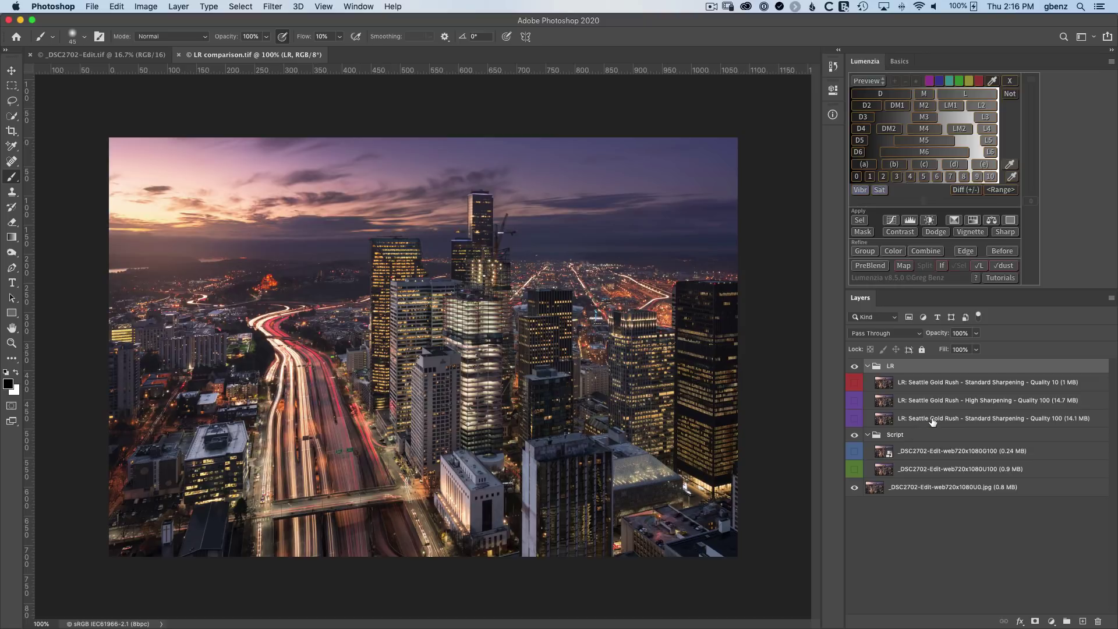
- At 400%, show the web720x1080U100 layer and toggle the G100 export against it, leaving G100 visible
key(super+equal)
key(super+equal)
key(super+equal)
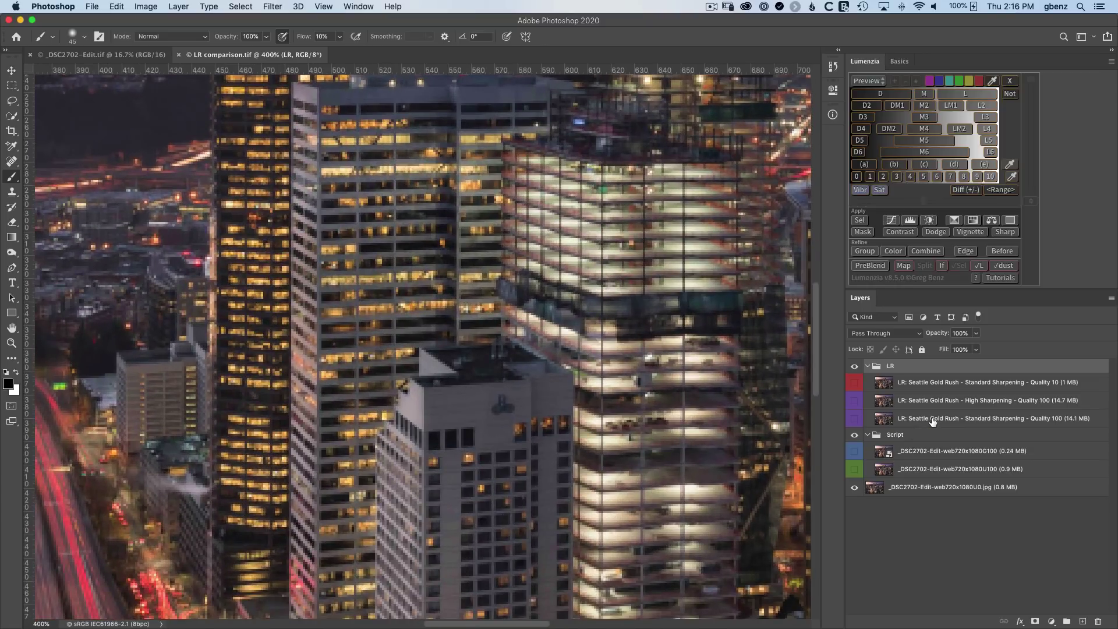
click(906, 489)
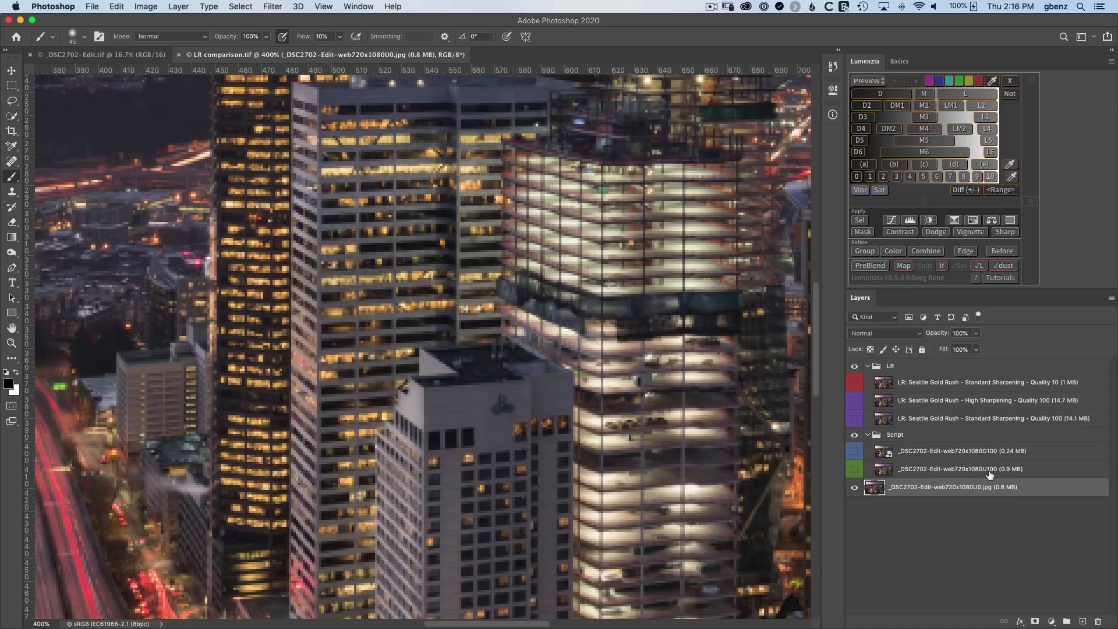
click(855, 470)
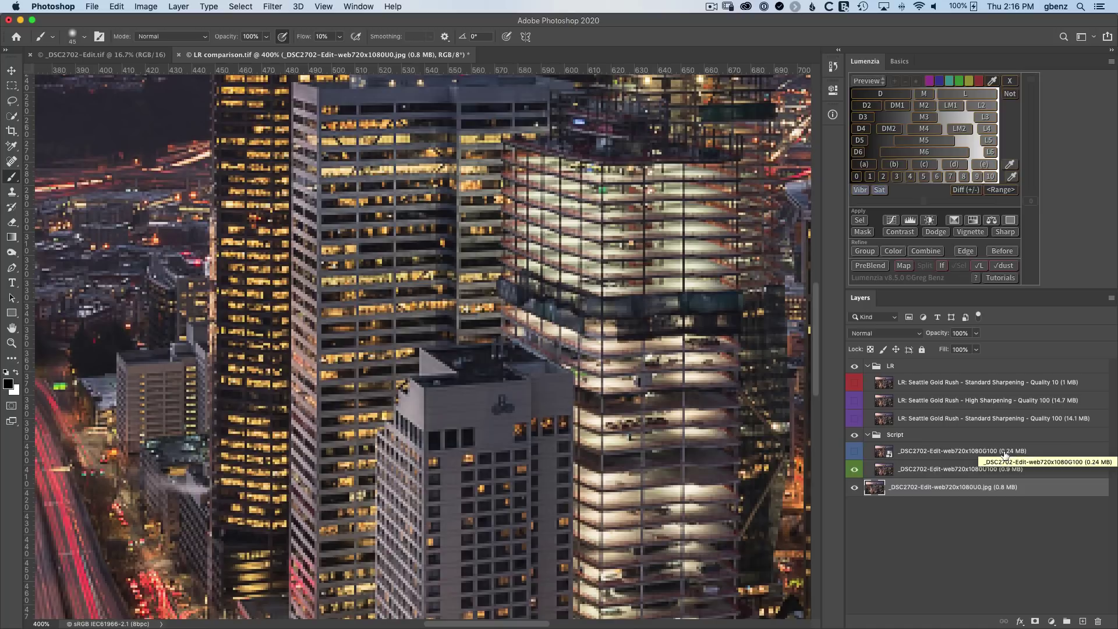
click(855, 451)
click(855, 452)
click(855, 452)
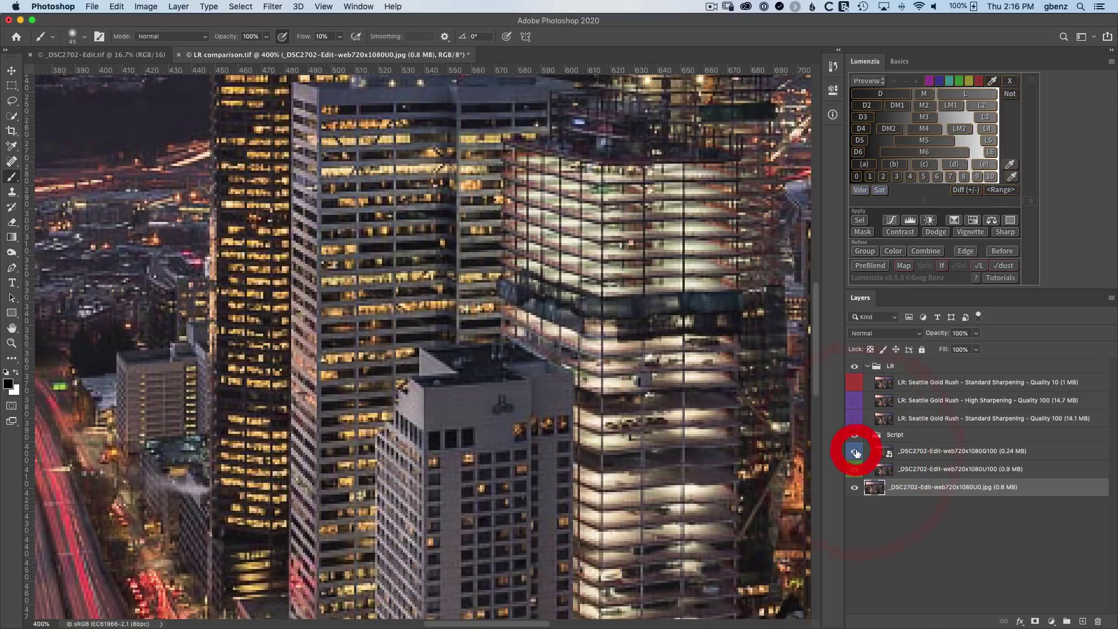
click(855, 452)
click(855, 451)
click(855, 452)
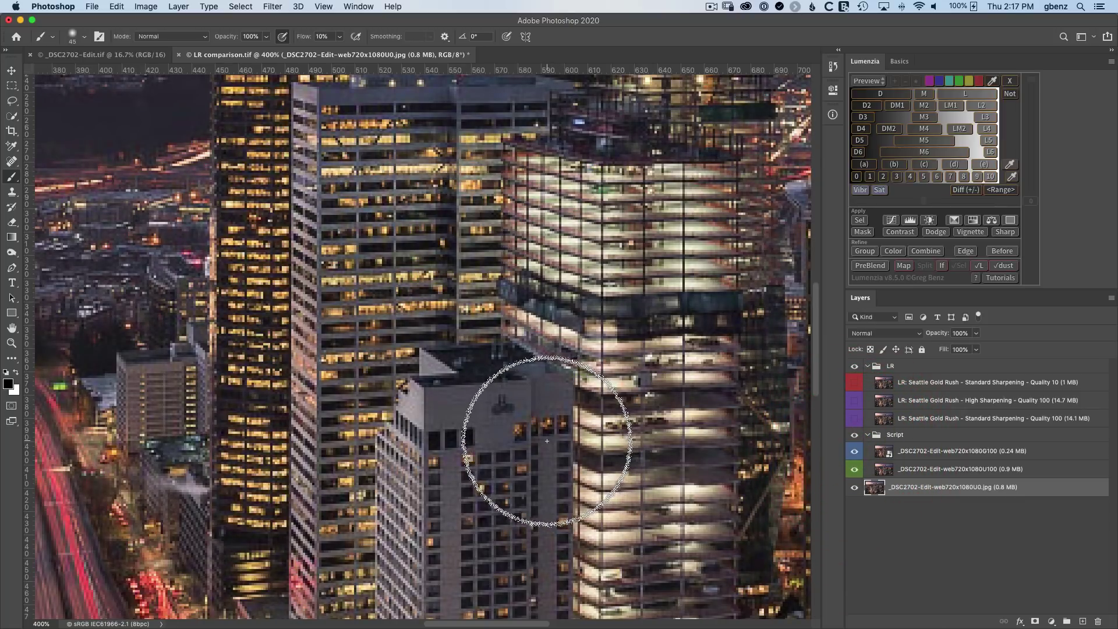
- Switch to the Move tool, compare the G100 export at full-image view, and zoom back to 400%
key(v)
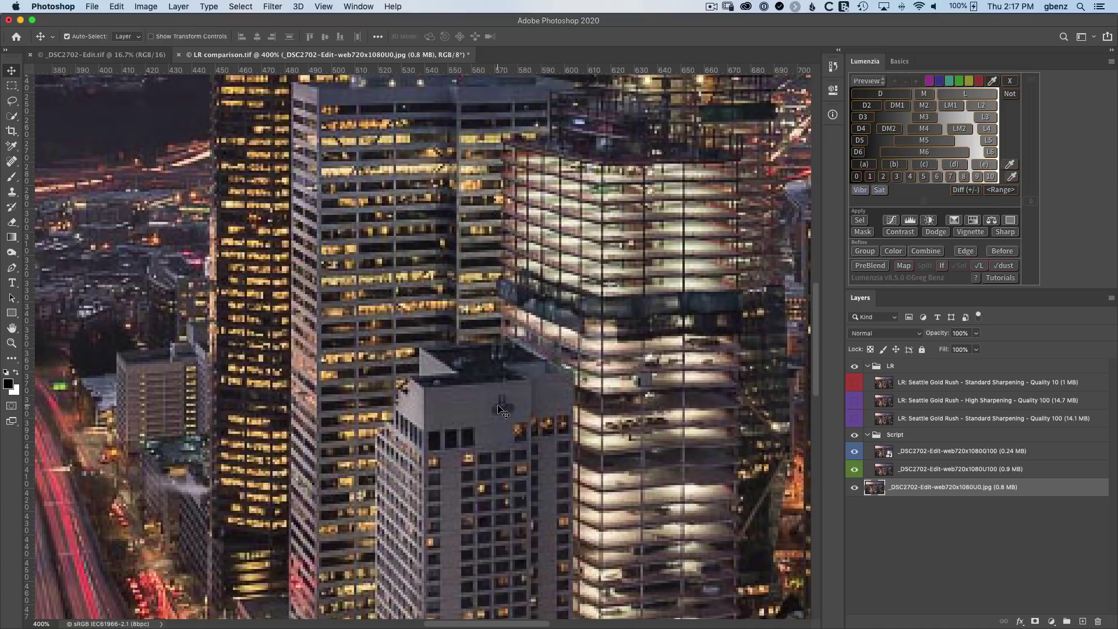
key(super+1)
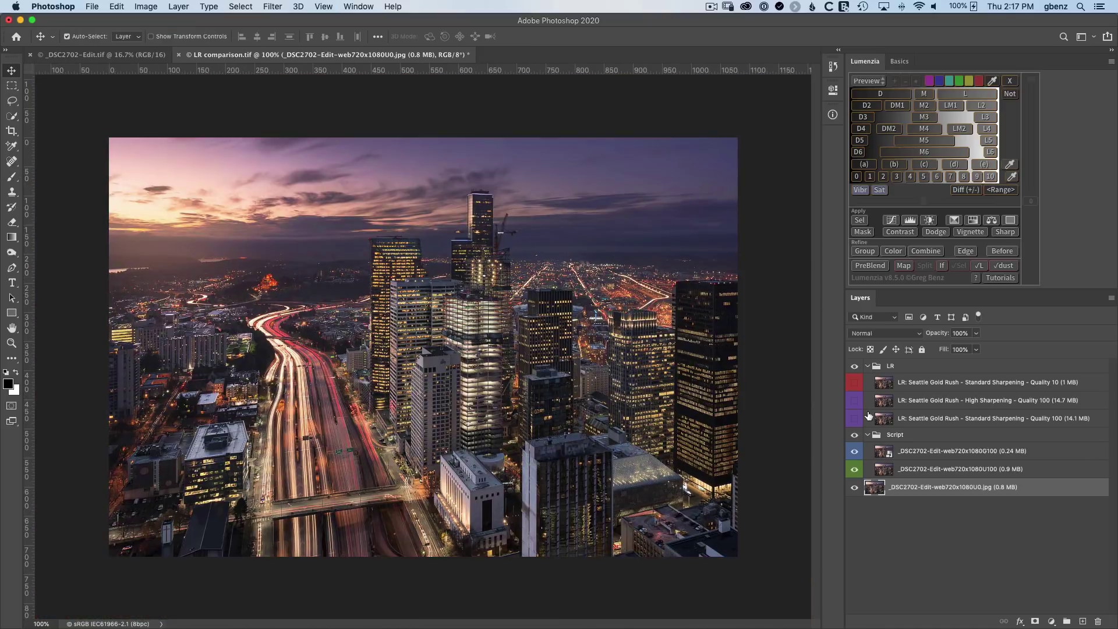
click(854, 452)
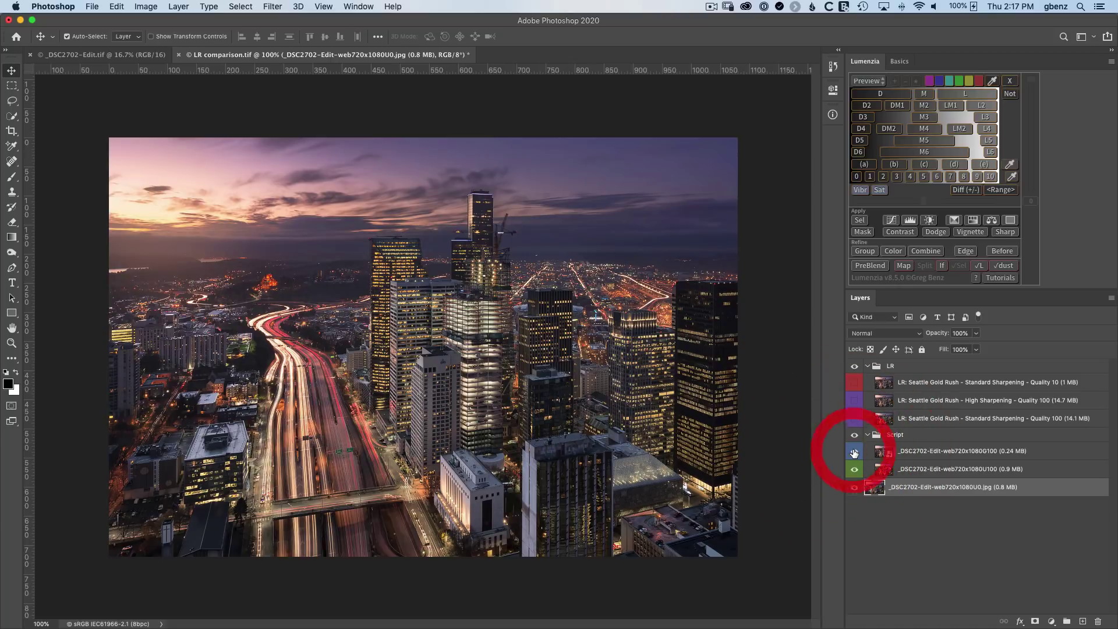
click(854, 452)
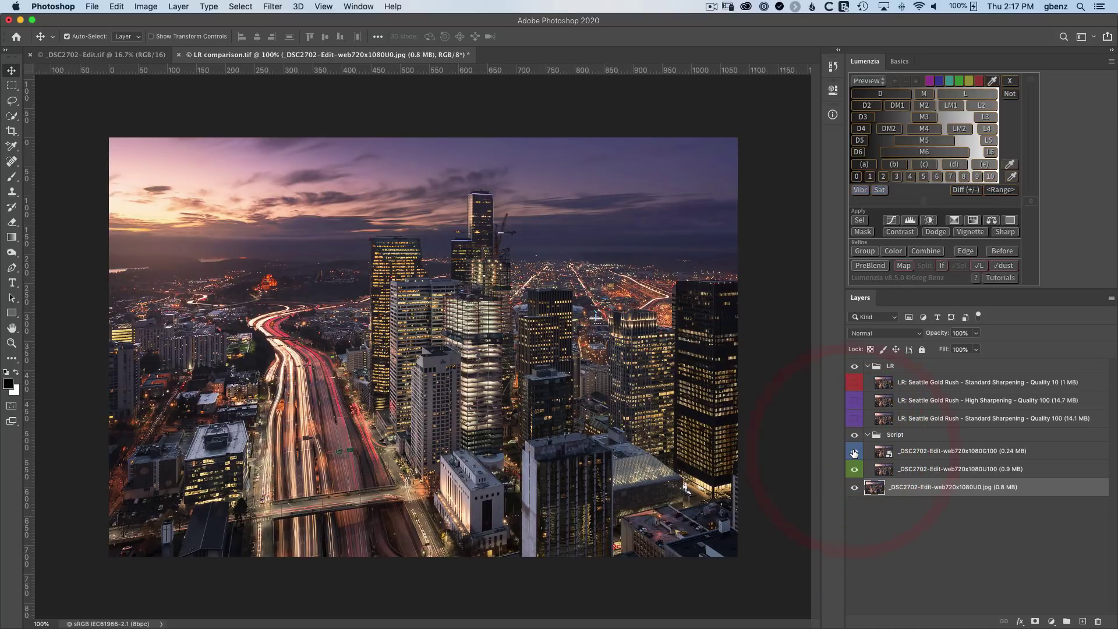
key(super+equal)
key(super+equal)
key(super+equal)
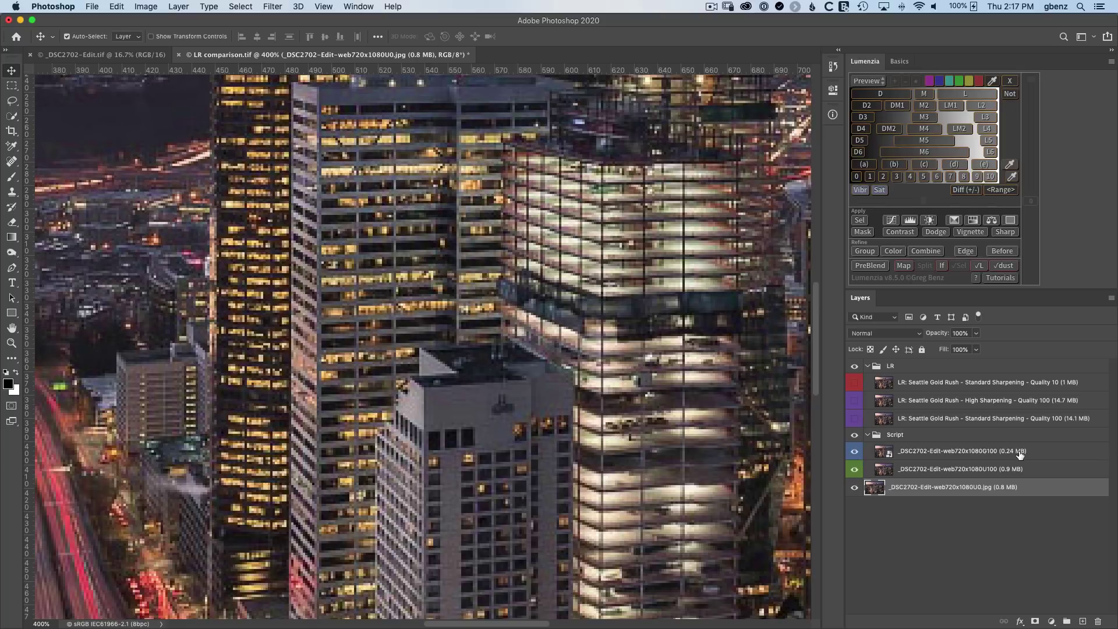
- Hide the G100 export and toggle the LR Standard Sharpening Quality 100 layer, leaving it shown
click(853, 453)
click(966, 420)
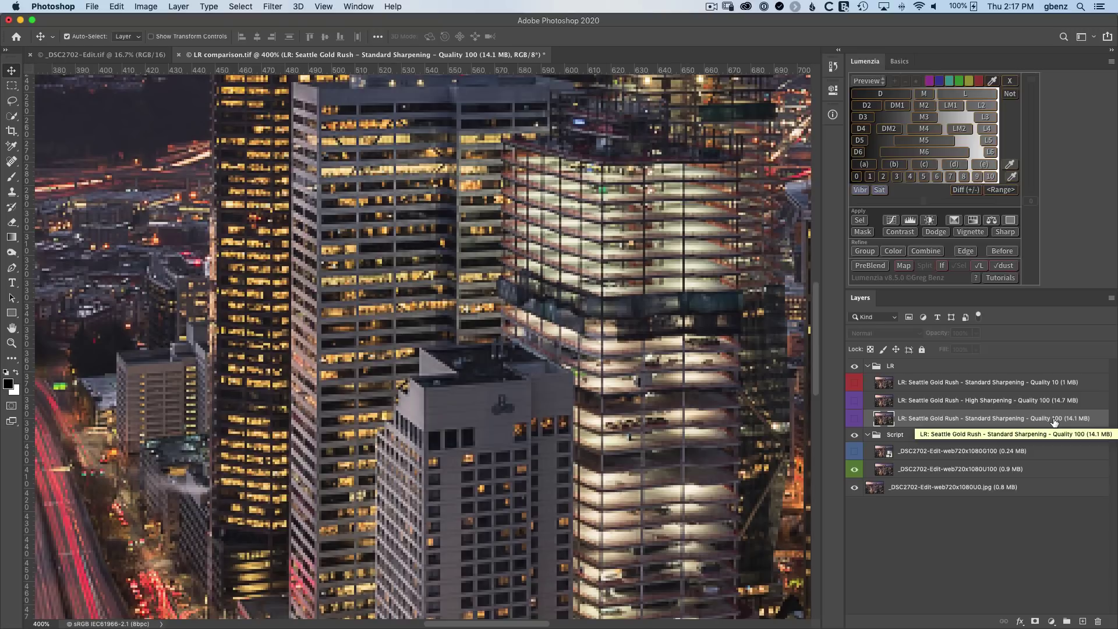
click(955, 472)
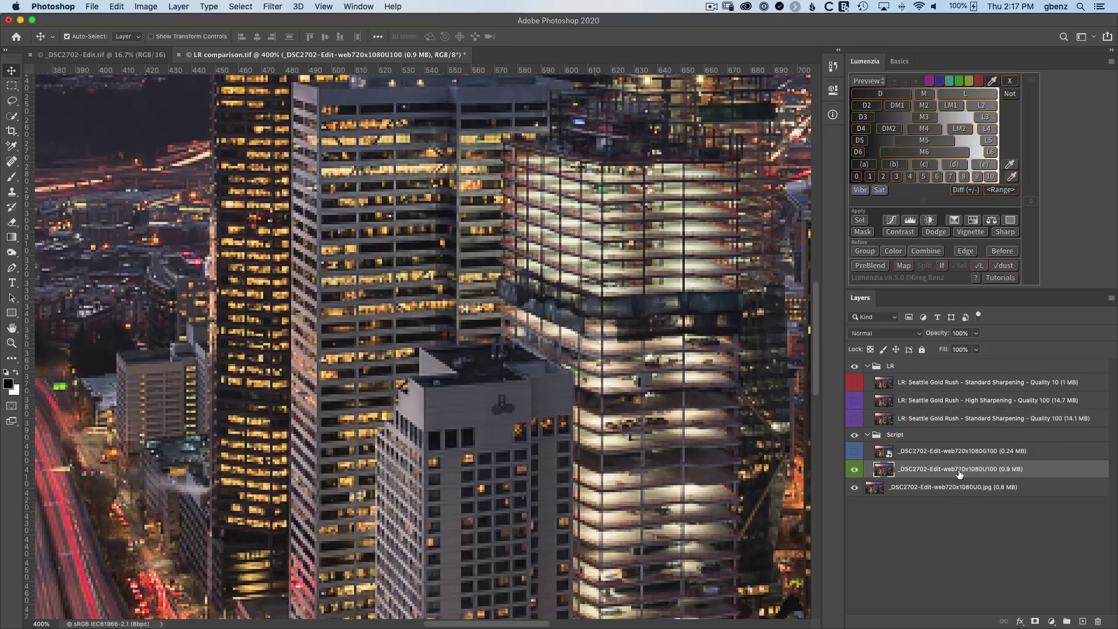
click(1039, 418)
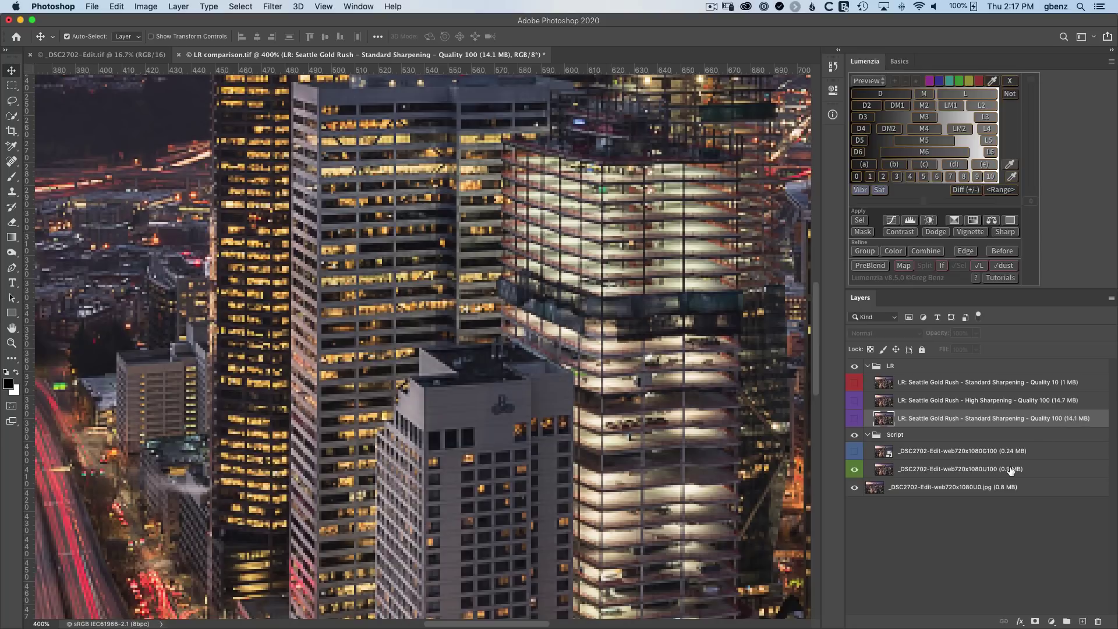
click(855, 419)
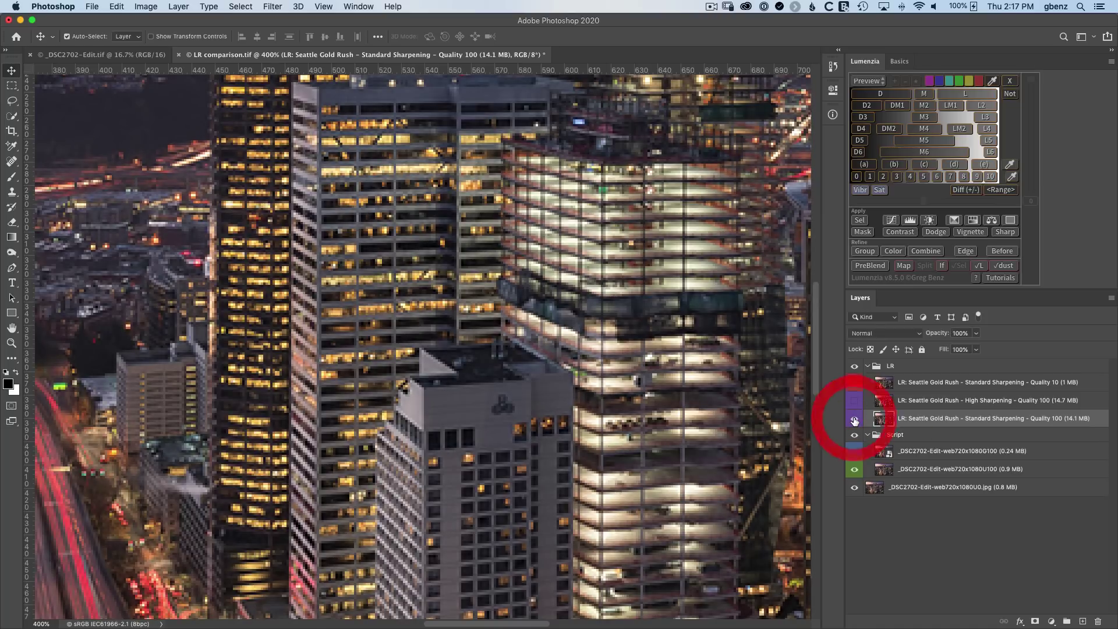
click(854, 419)
click(854, 419)
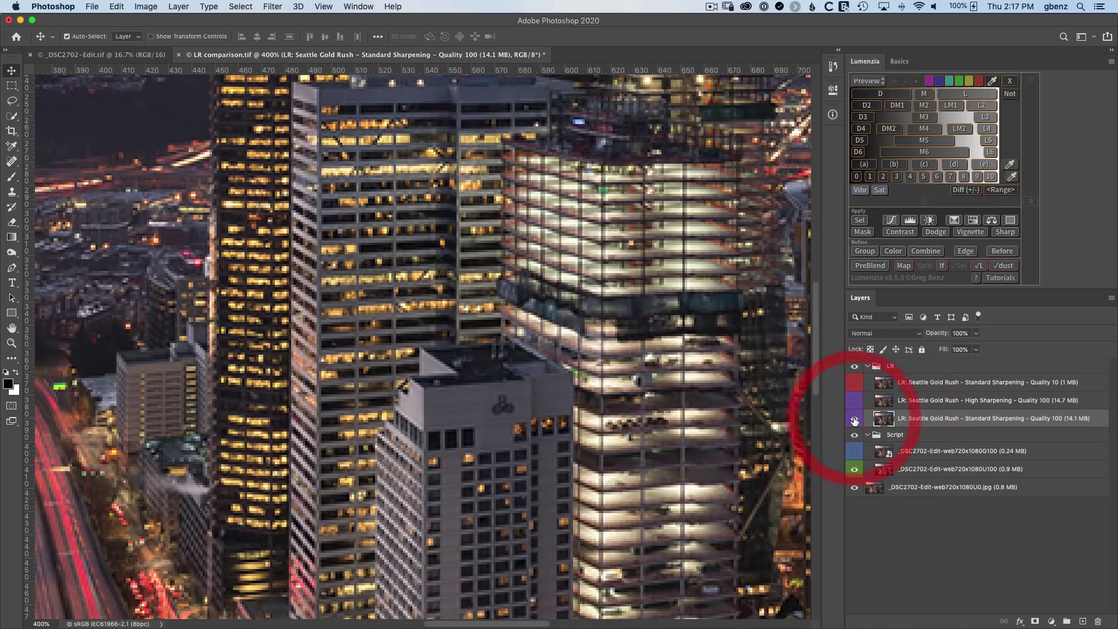
click(855, 419)
click(855, 420)
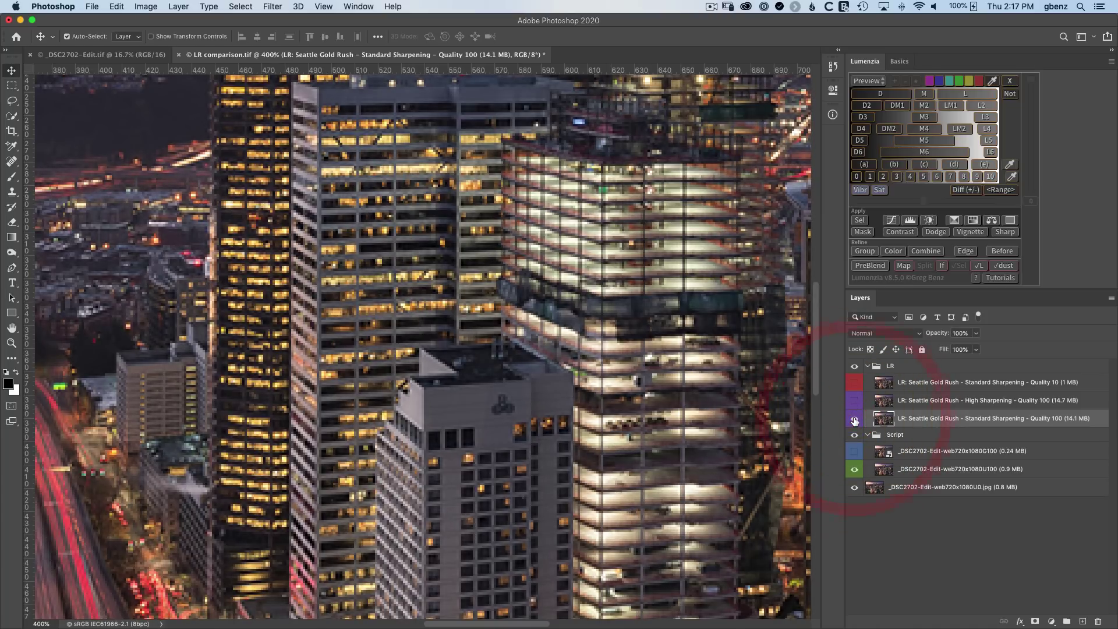
click(855, 419)
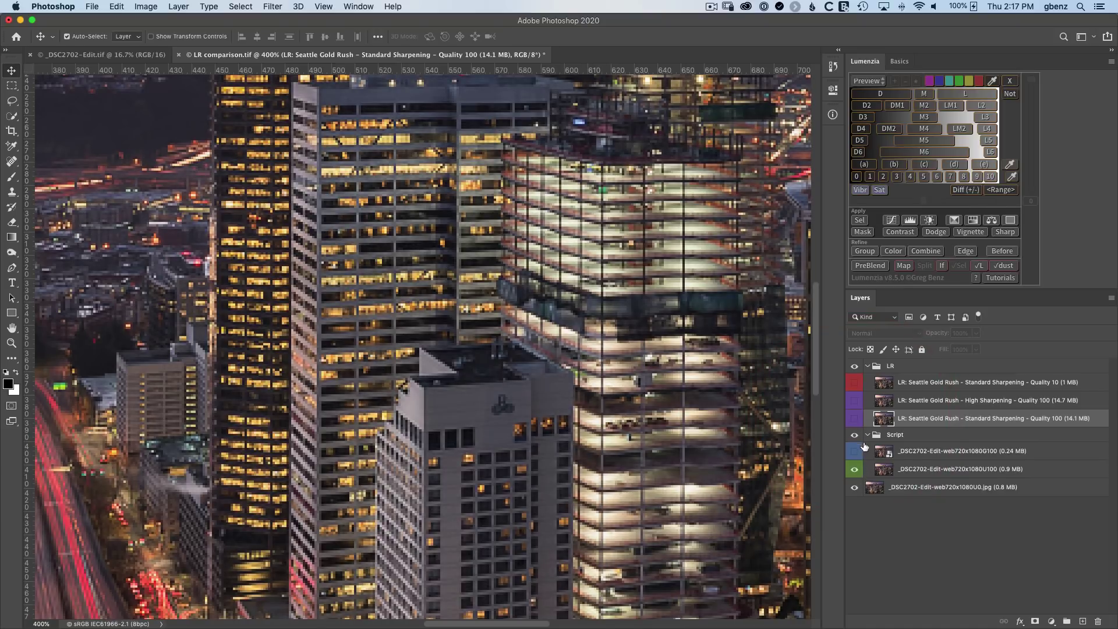
click(854, 419)
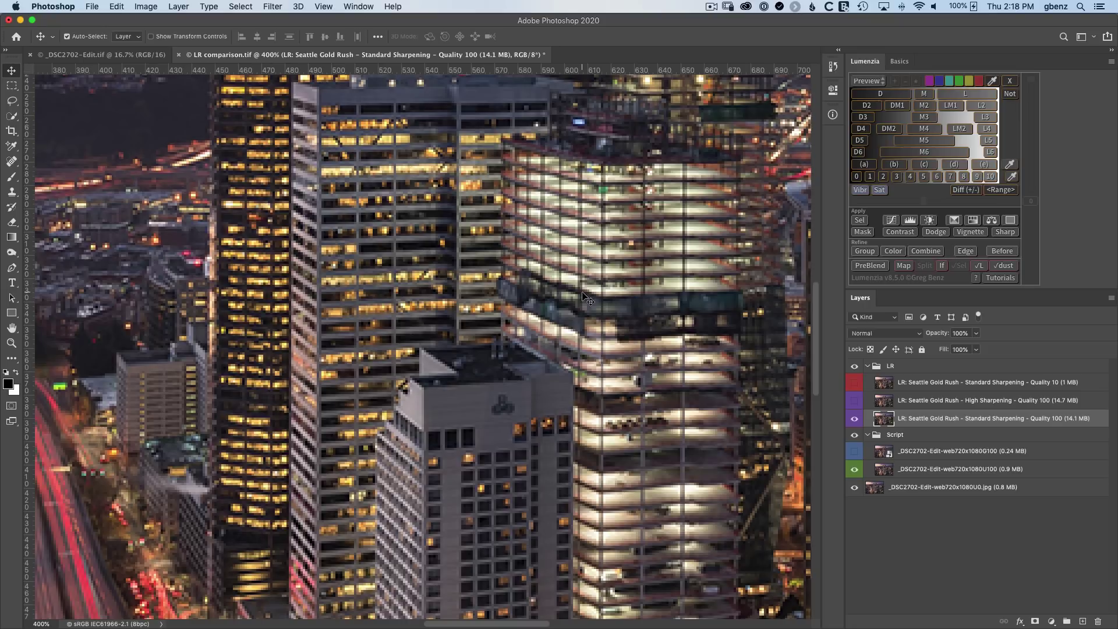
- Check the Standard Sharpening Quality 100 export at full view, then zoom to 400% on the central towers
key(super+1)
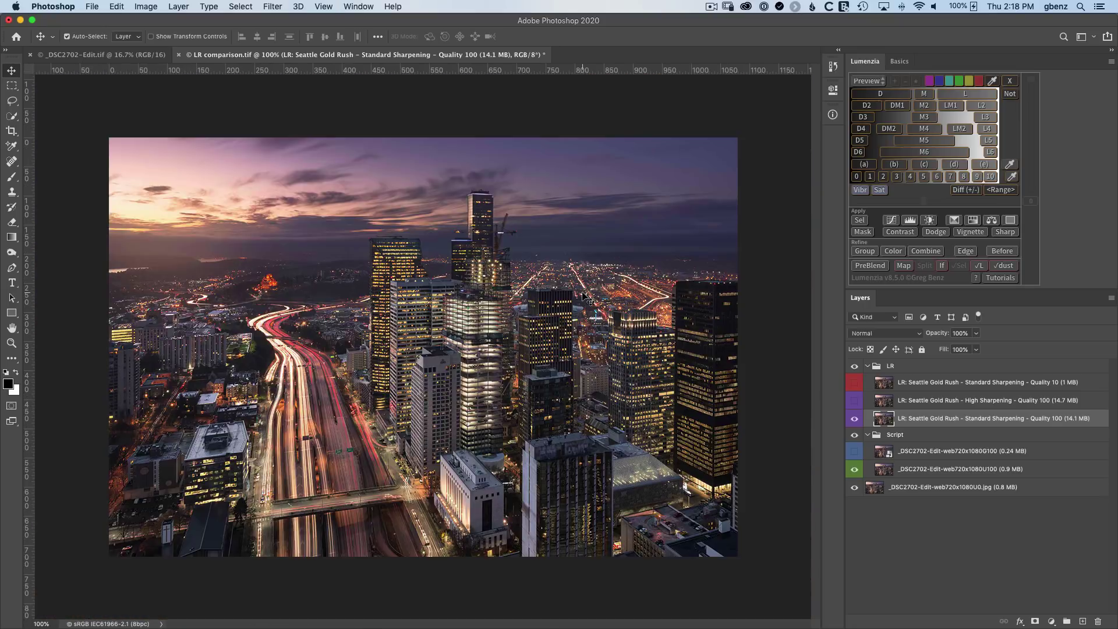
click(854, 420)
click(855, 419)
key(super+plus)
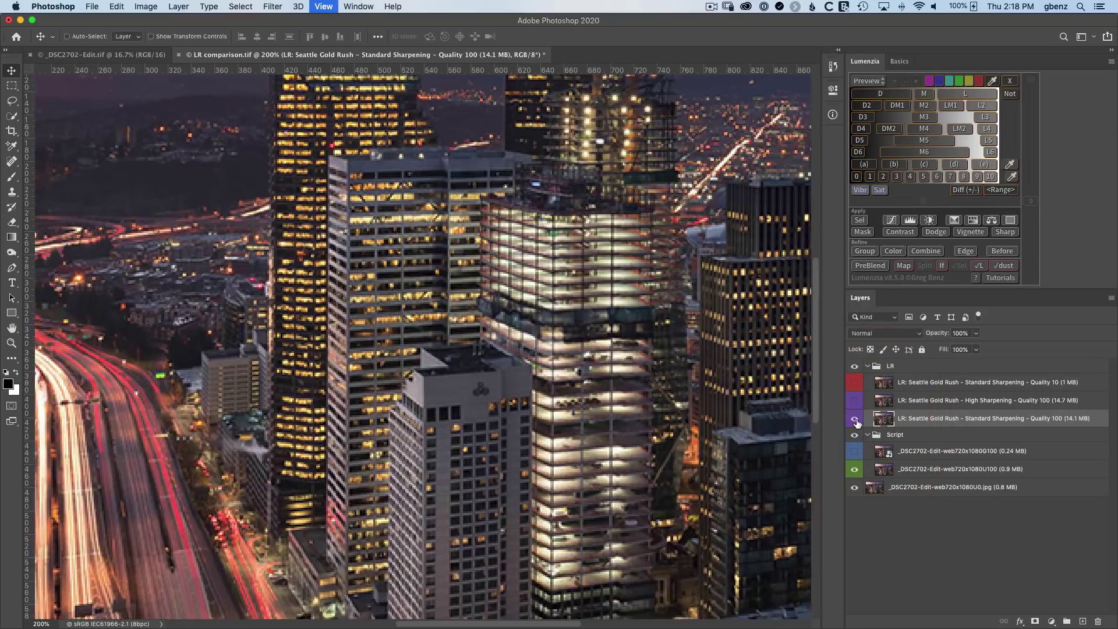
key(super+plus)
key(super+plus)
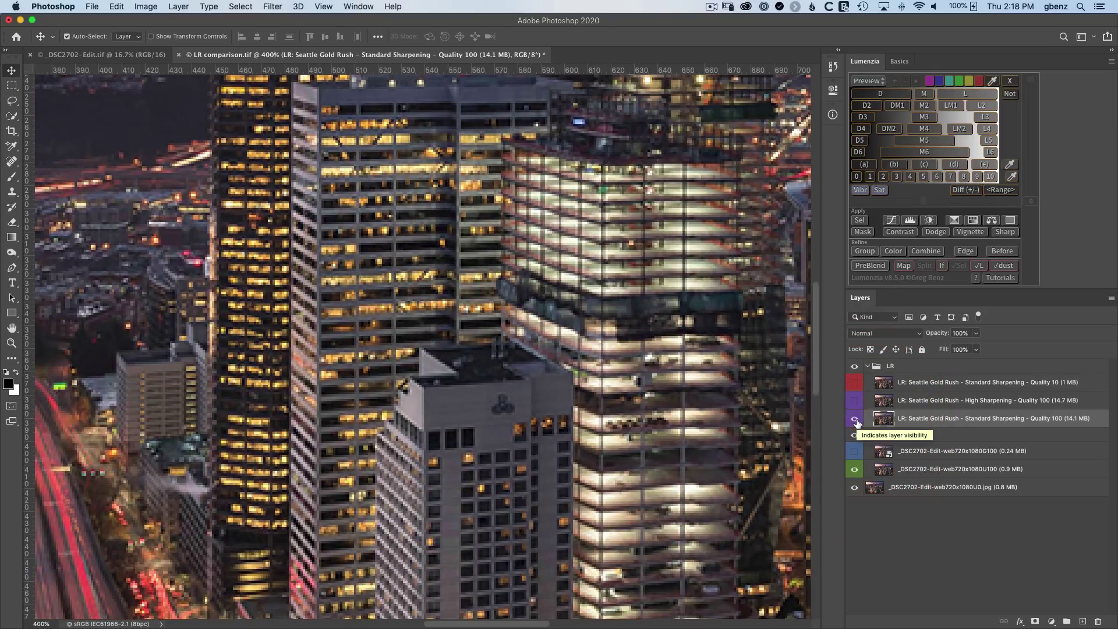
scroll(422, 344, right, 5)
click(620, 372)
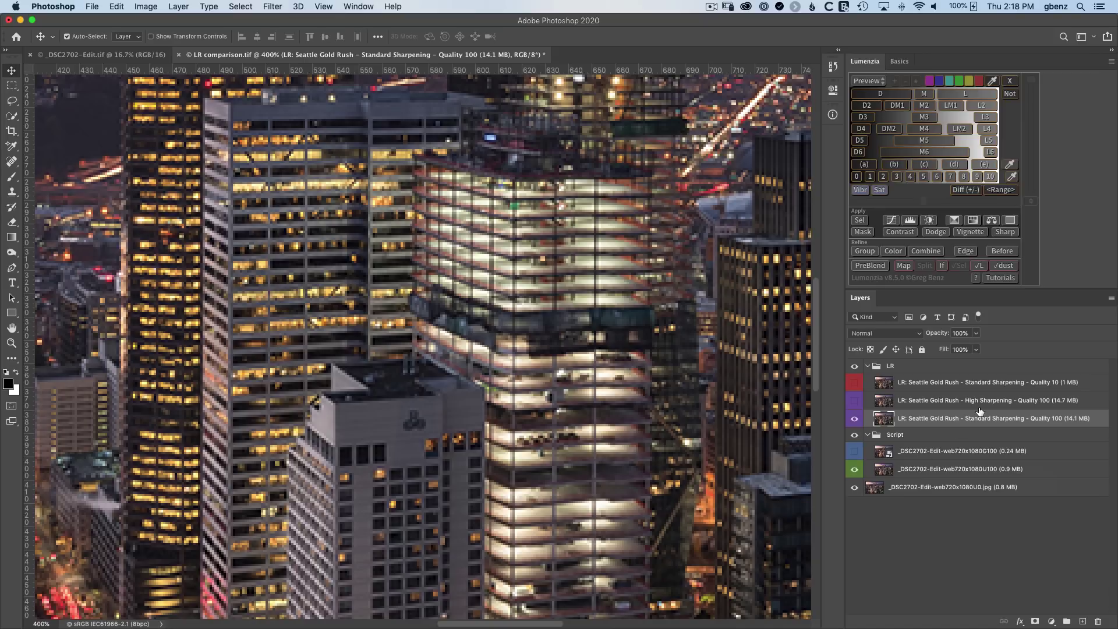
- Toggle the High Sharpening export on and off against Standard Sharpening, ending with it visible
click(854, 402)
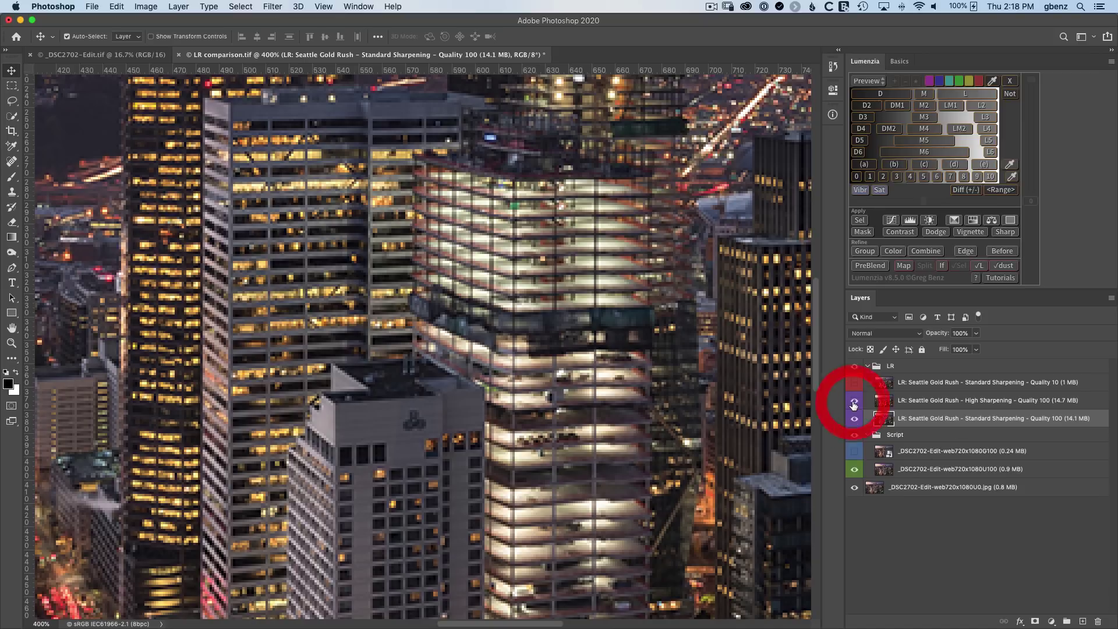
click(854, 401)
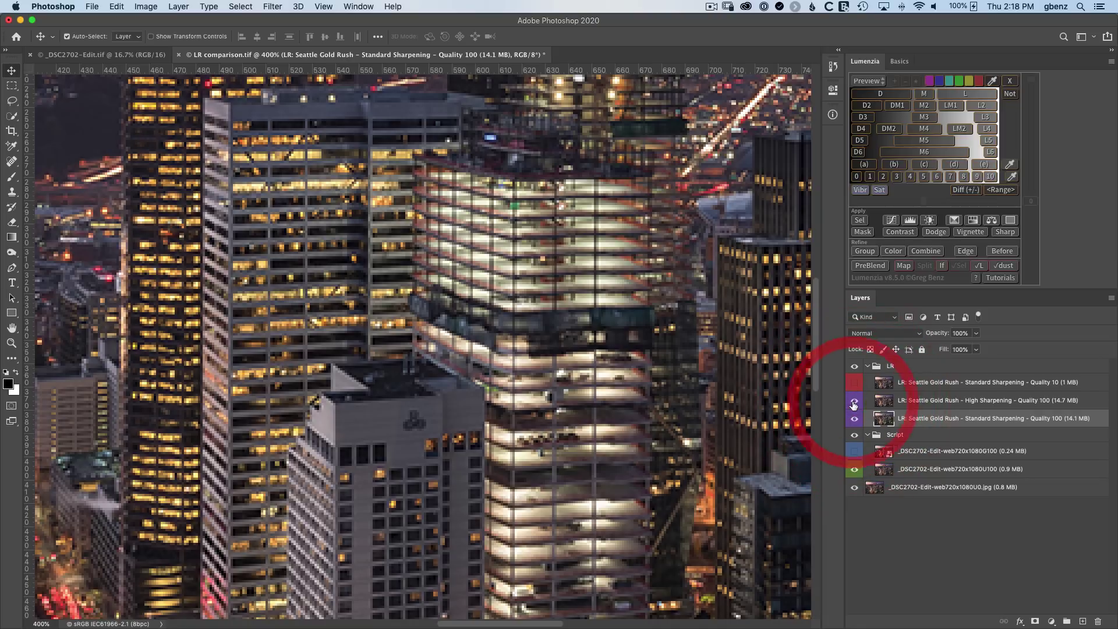
click(854, 402)
click(853, 402)
click(853, 401)
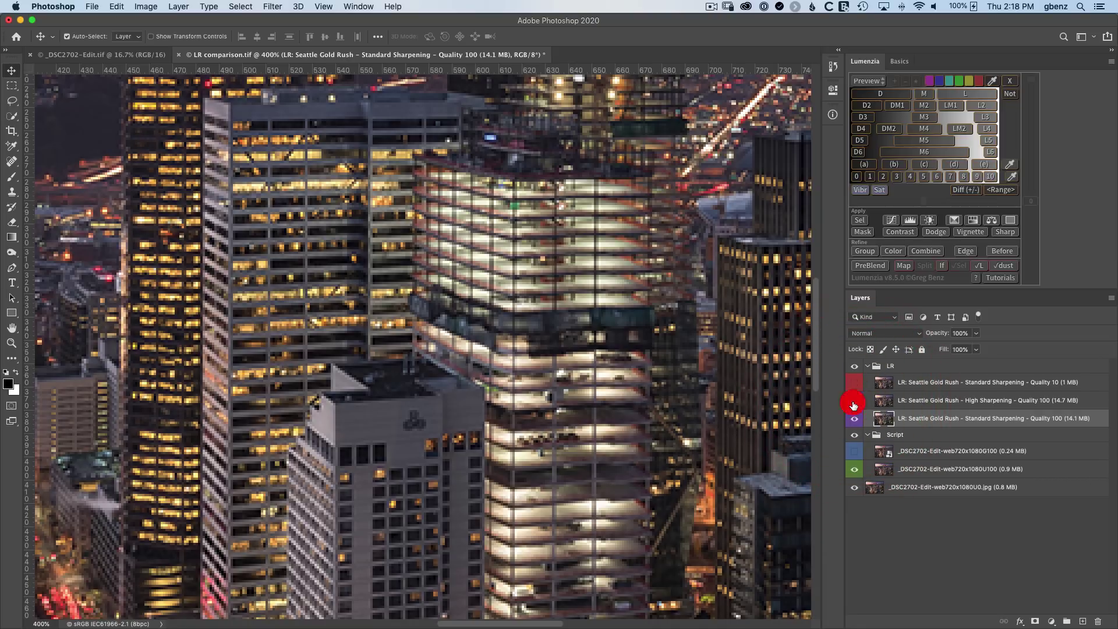
click(854, 401)
- Hide the High Sharpening export, select the Quality 10 layer, and toggle it to compare
click(943, 402)
click(855, 403)
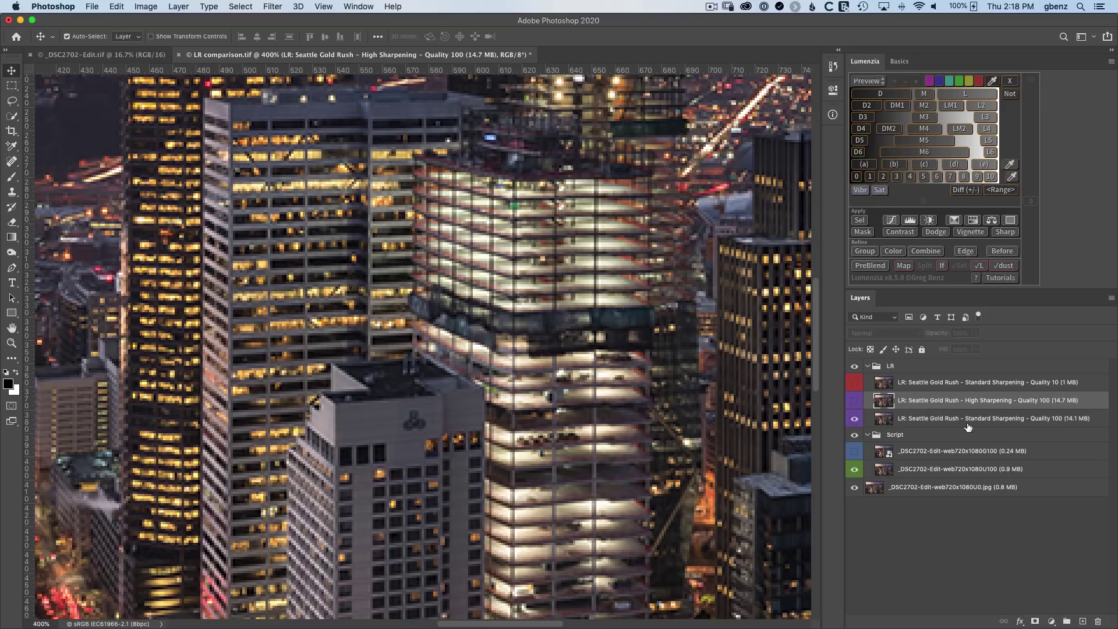
click(1007, 384)
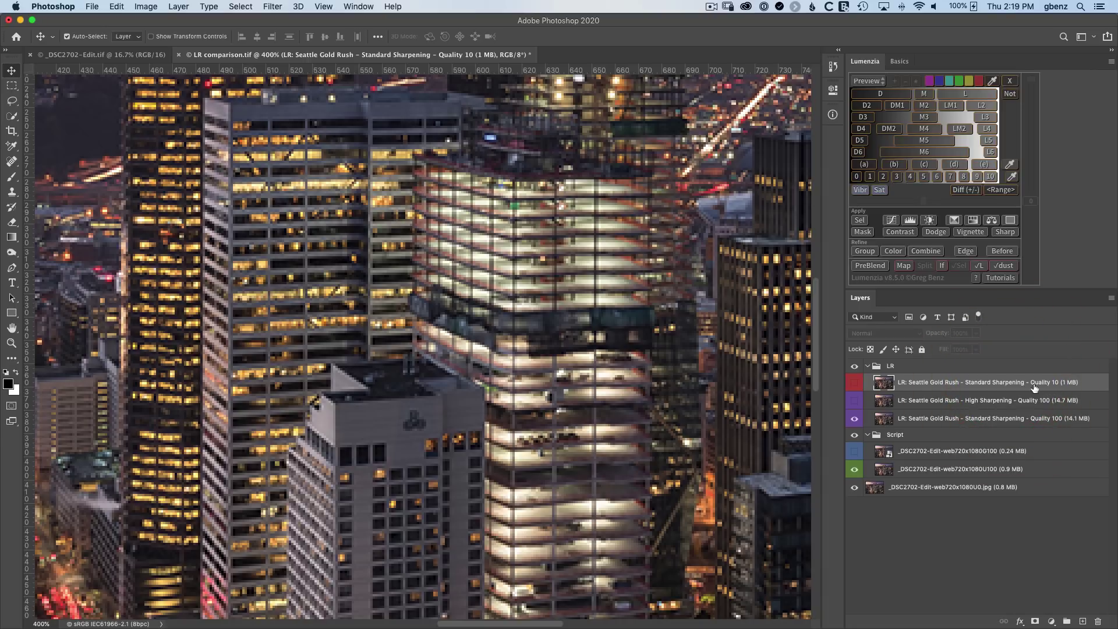
click(857, 386)
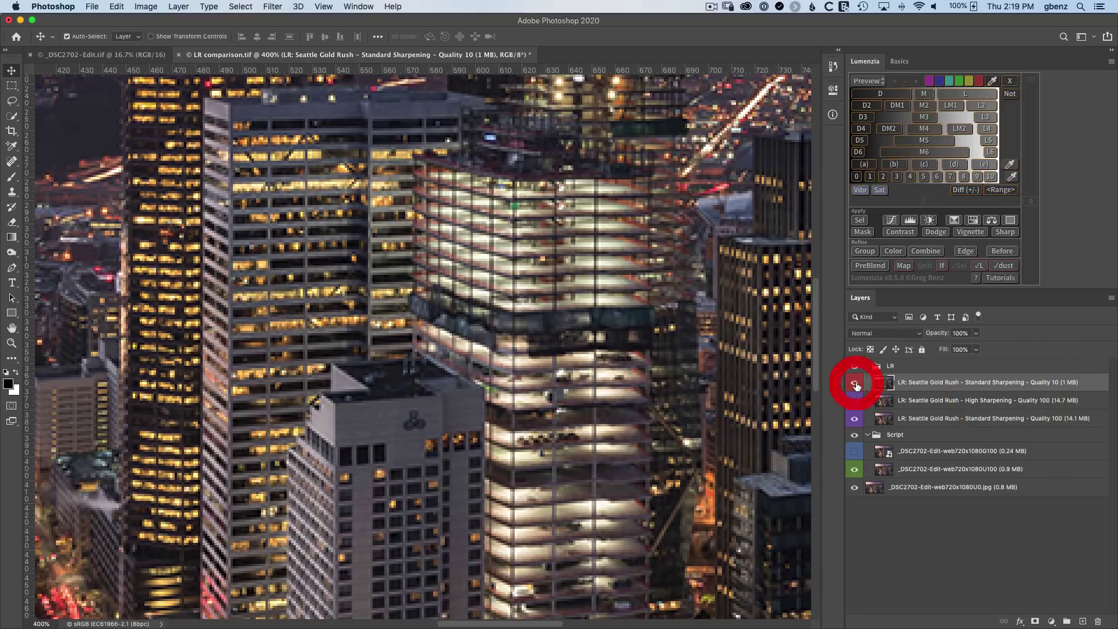
click(857, 386)
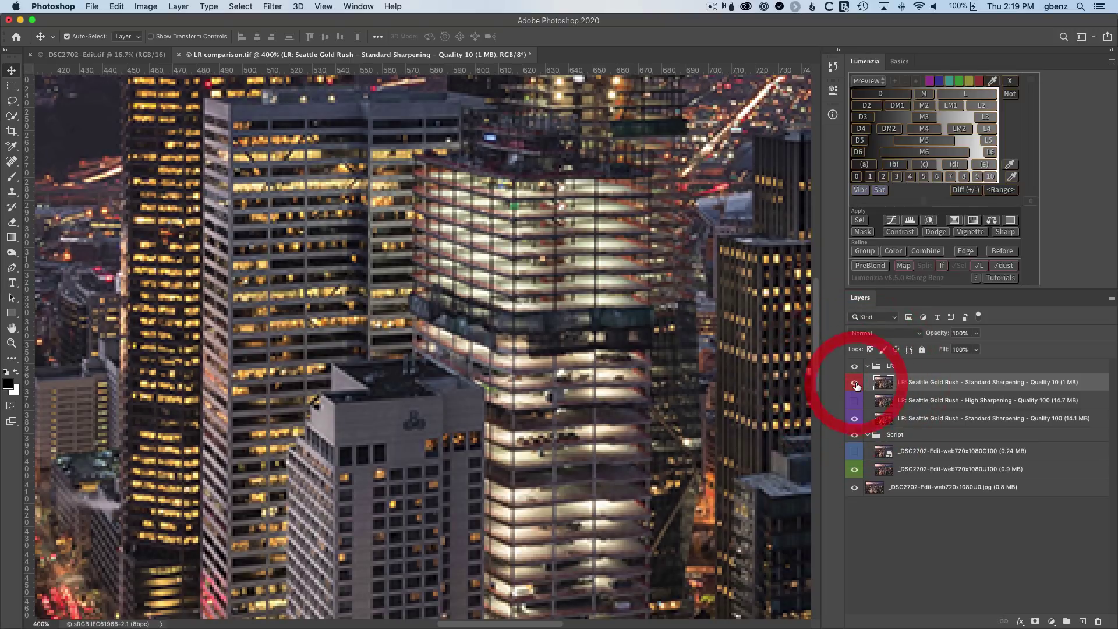
click(857, 386)
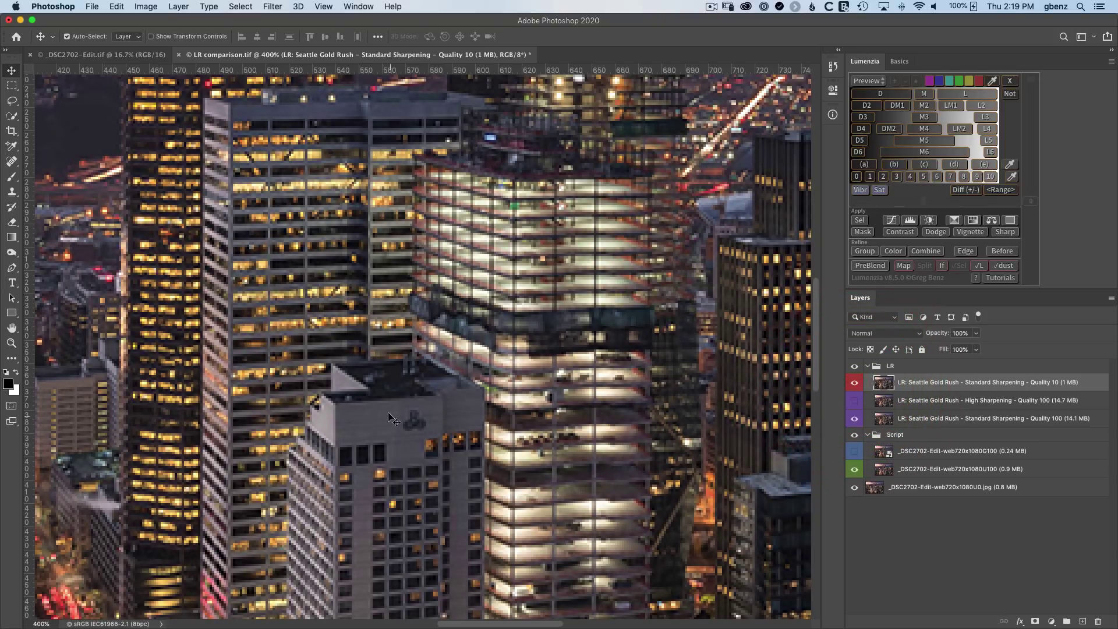
- Compare the Quality 10 export with Quality 100 hidden, then restore Quality 100 and recheck
click(855, 420)
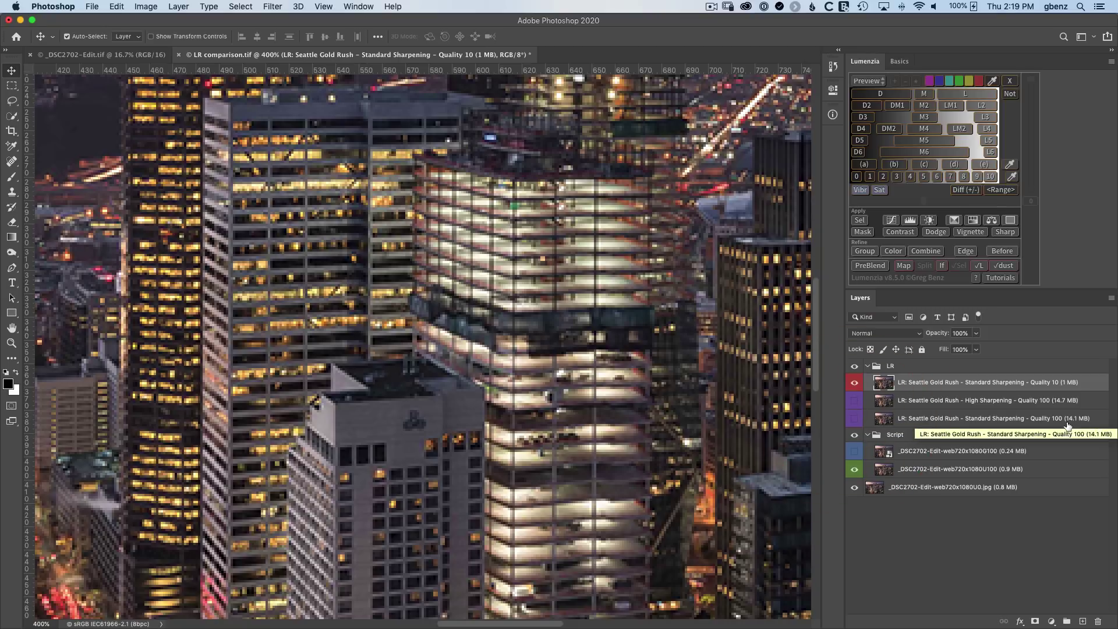
click(854, 385)
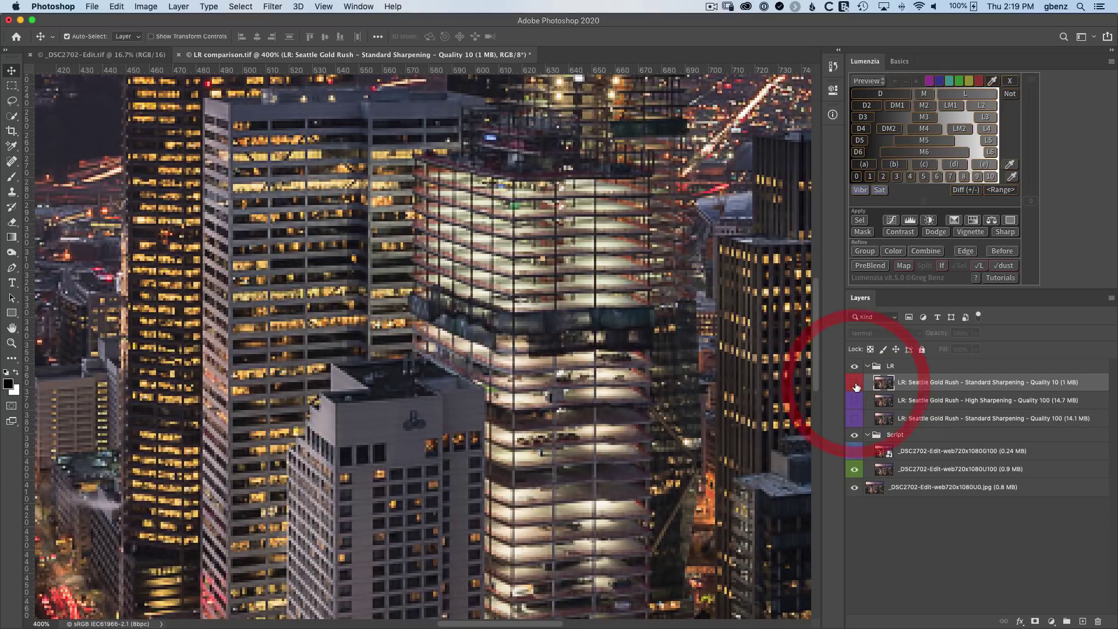
click(855, 384)
click(855, 385)
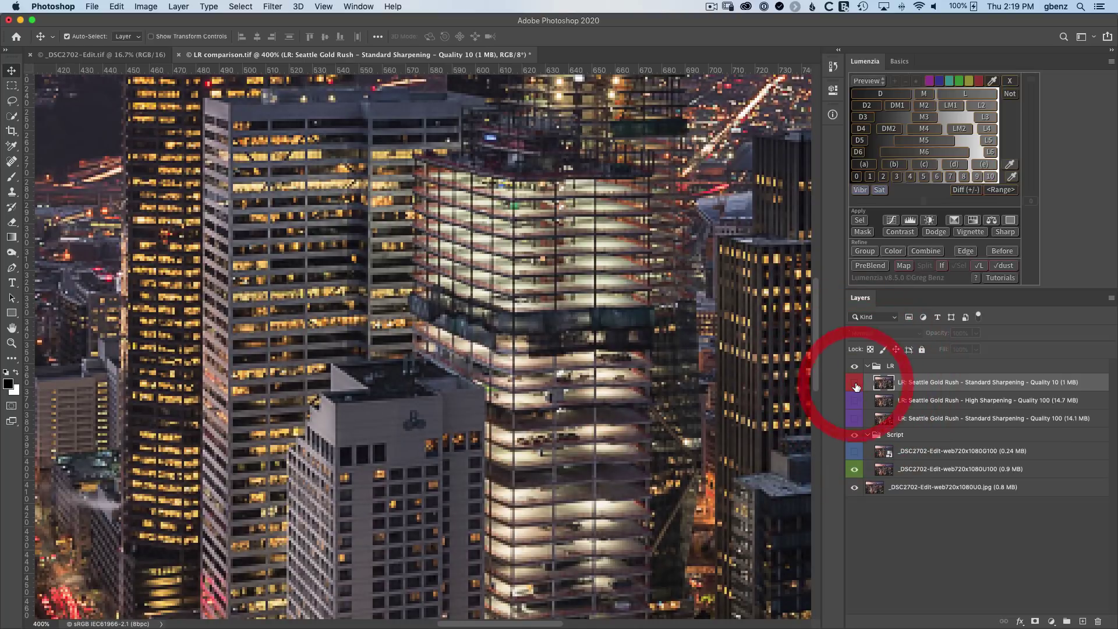
click(855, 384)
click(855, 385)
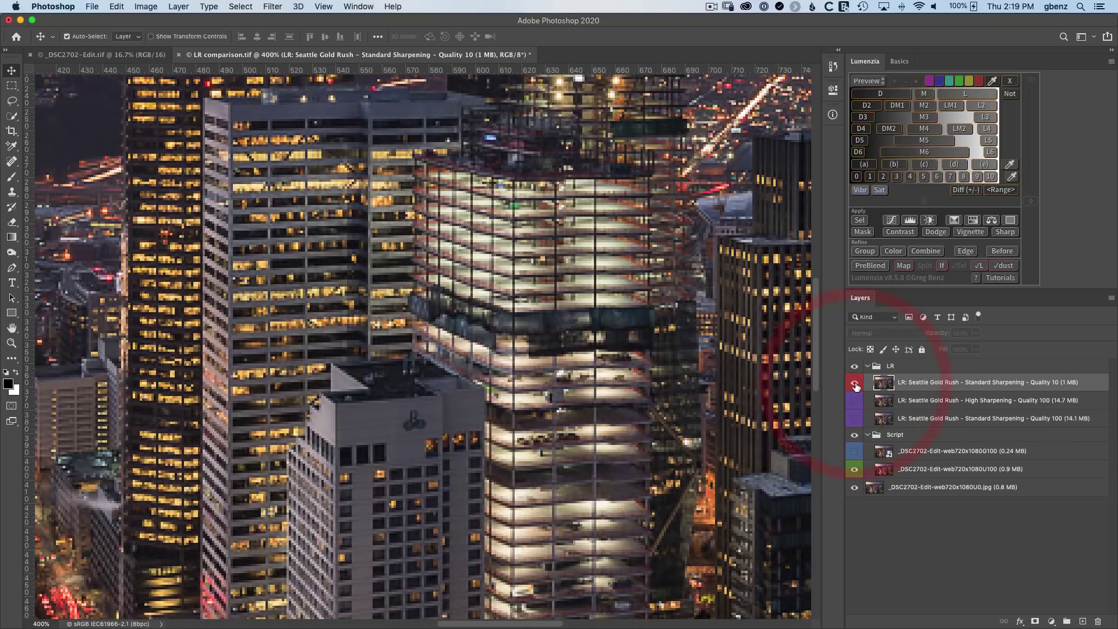
click(854, 385)
click(854, 419)
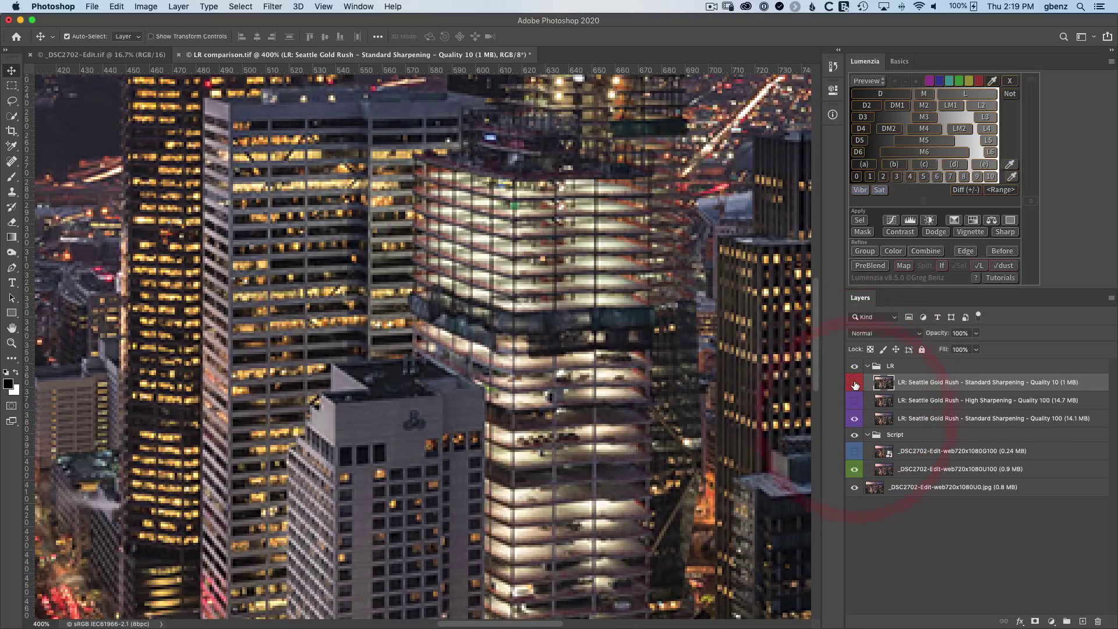
click(855, 384)
click(855, 383)
- Hide the Quality 10 and Quality 100 exports and inspect the script export's sky at 400% for banding
drag(708, 186, 400, 429)
drag(536, 389, 518, 437)
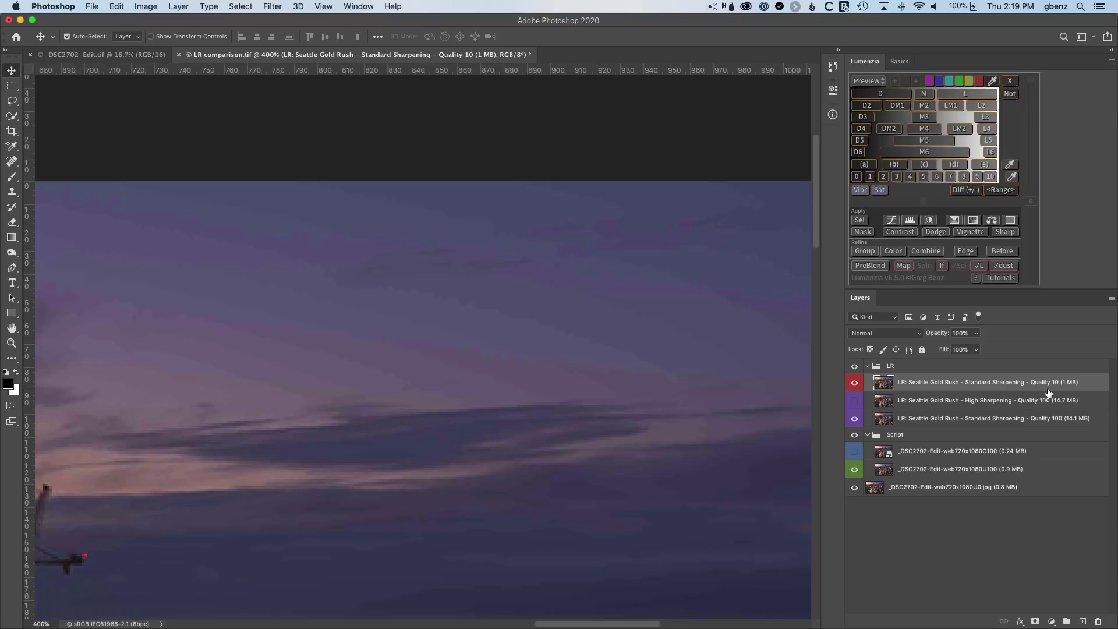
key(super+1)
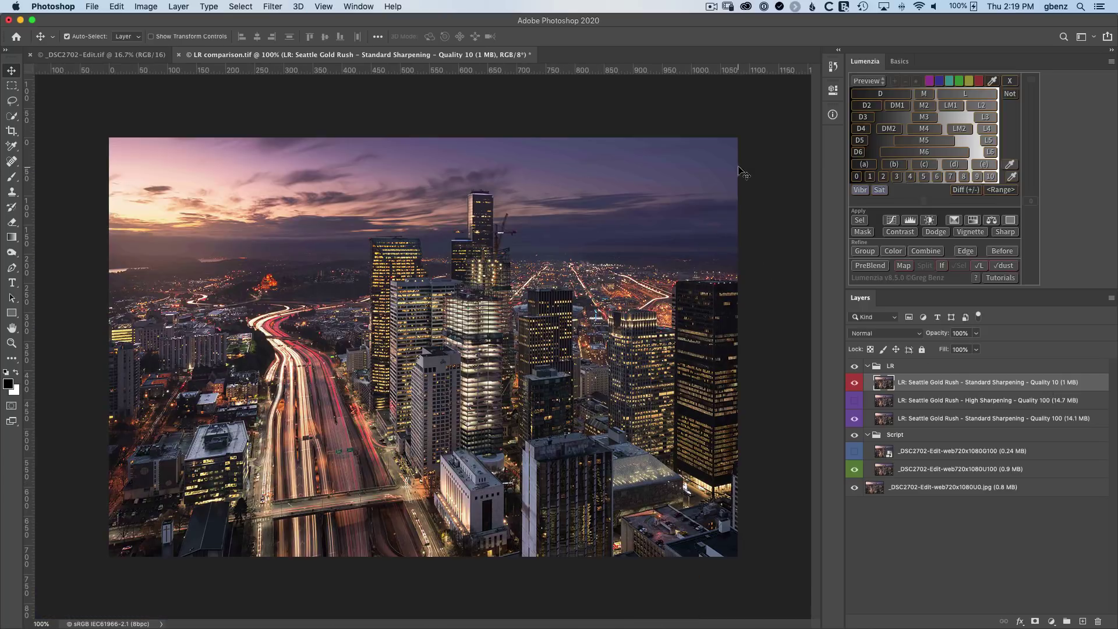
click(855, 384)
click(855, 419)
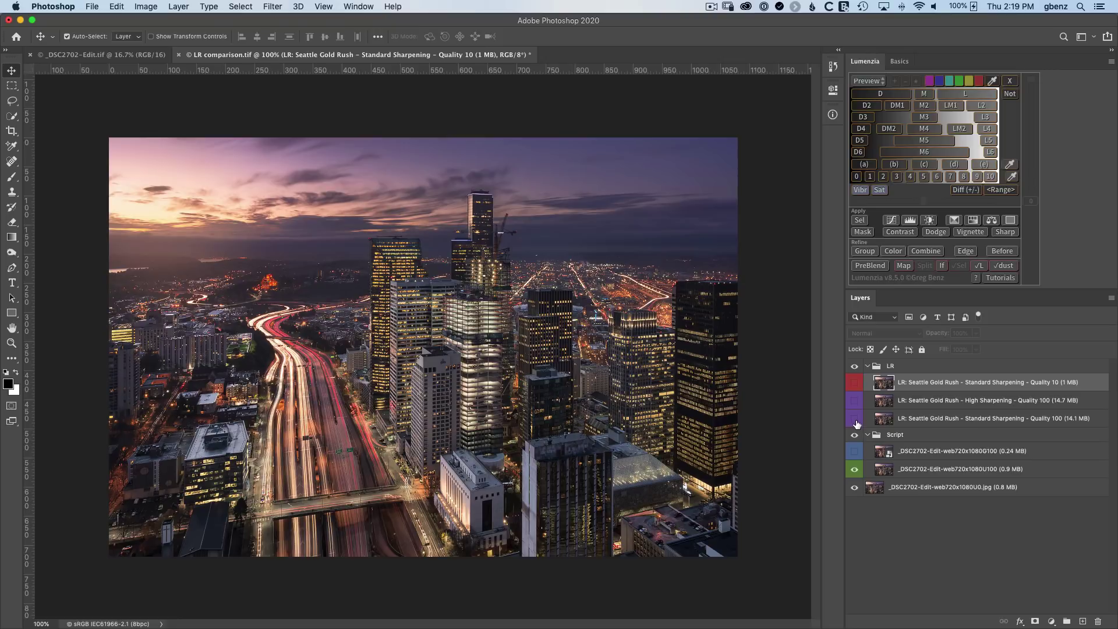
key(super+plus)
key(super+plus)
key(super+plus)
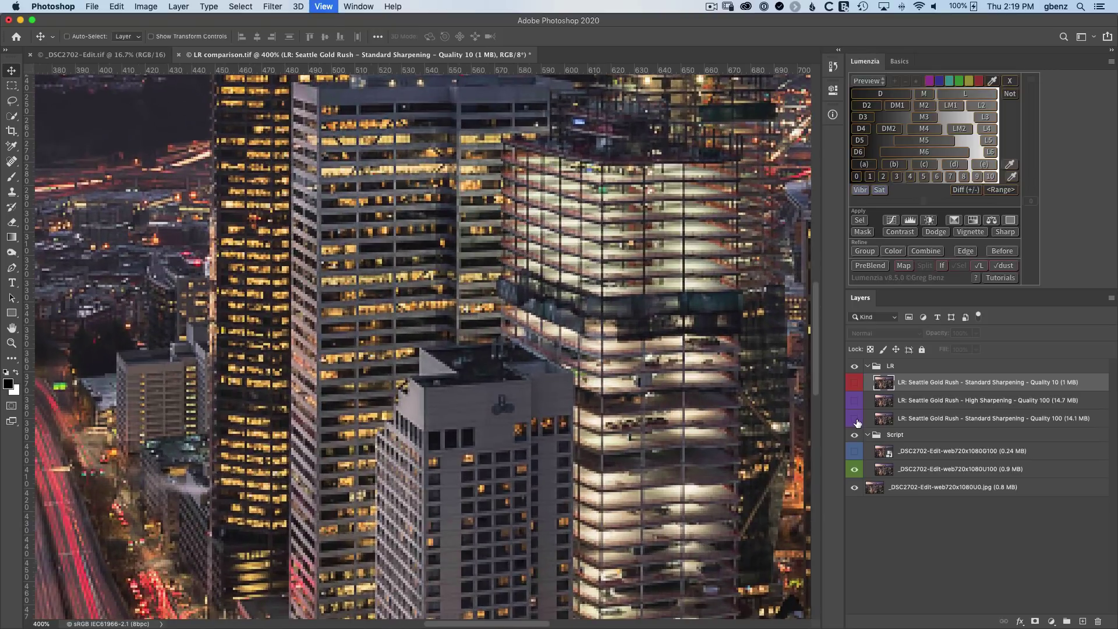
drag(710, 254, 465, 491)
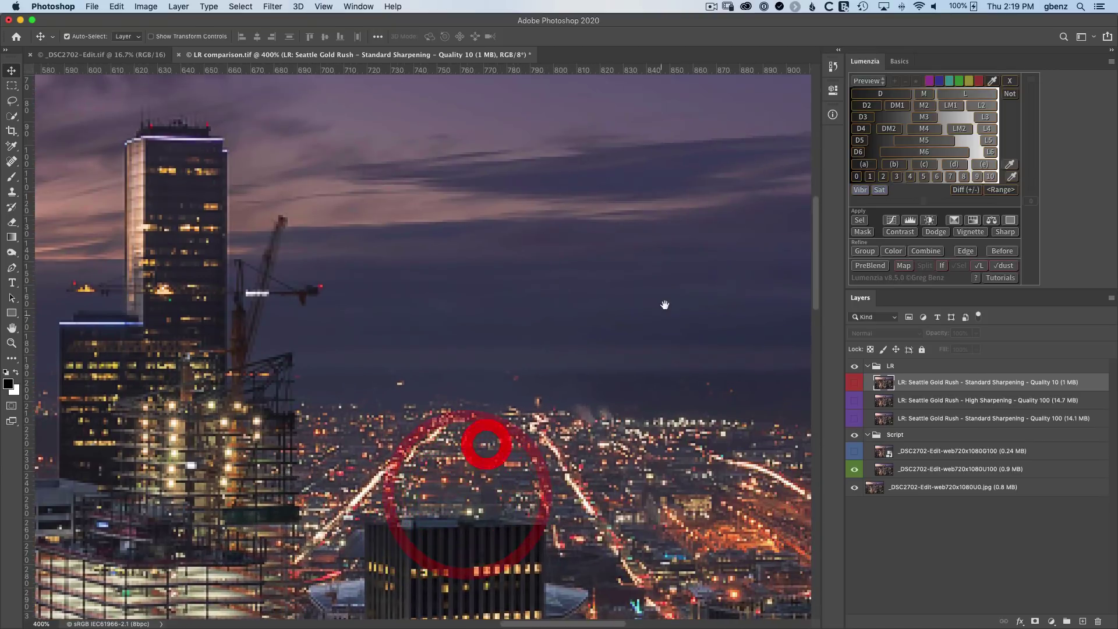
drag(487, 445, 534, 504)
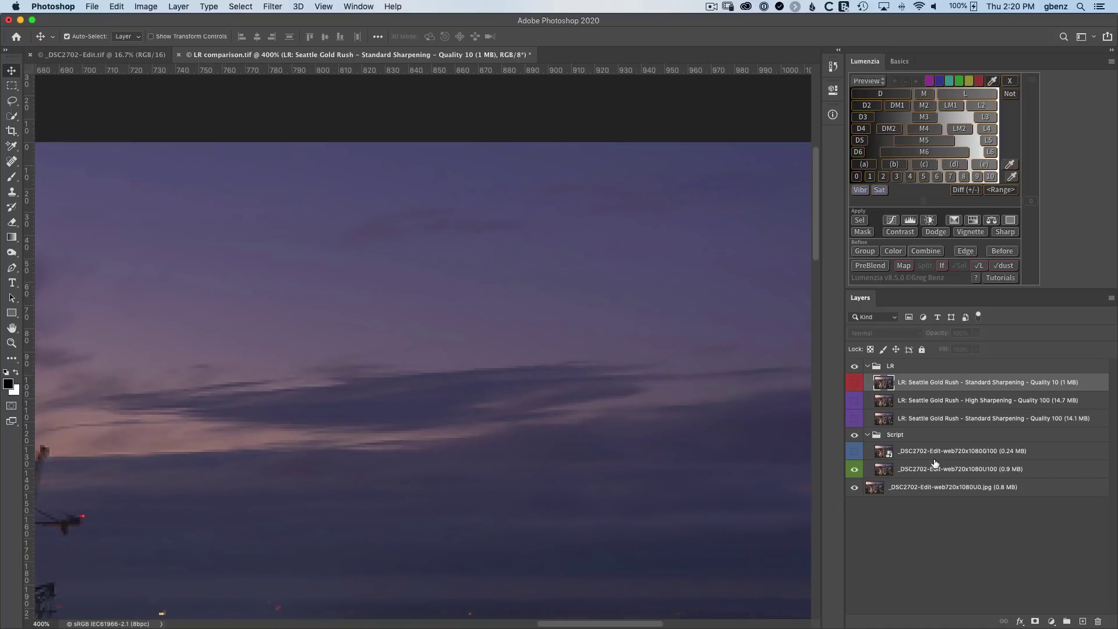
- Select the _DSC2702-Edit-web720x1080U100 (0.9 MB) layer in the Layers panel
click(958, 468)
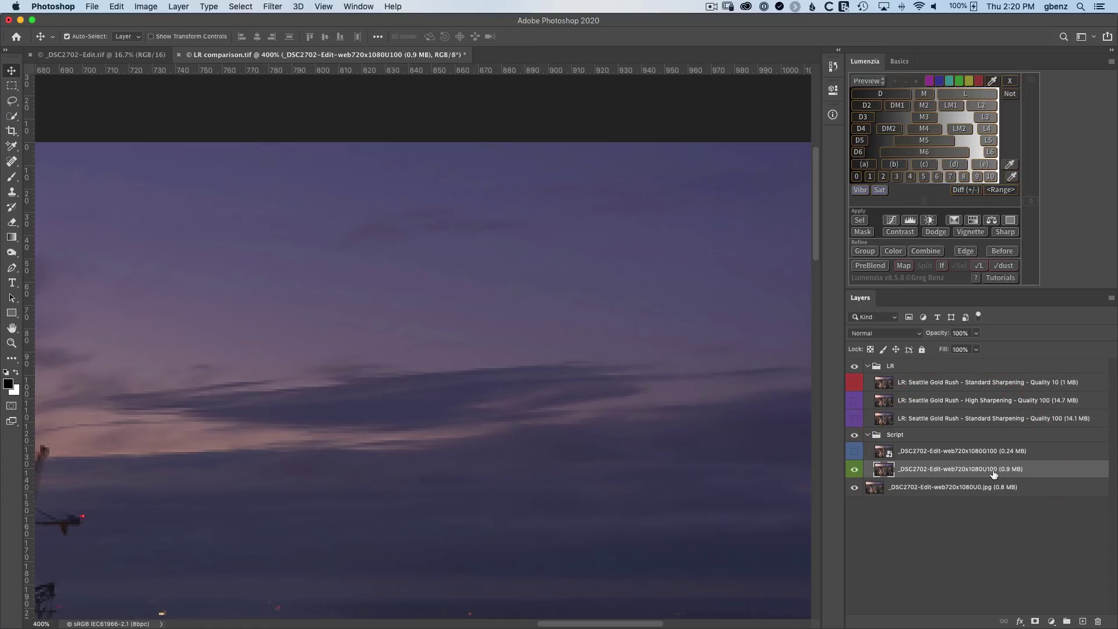